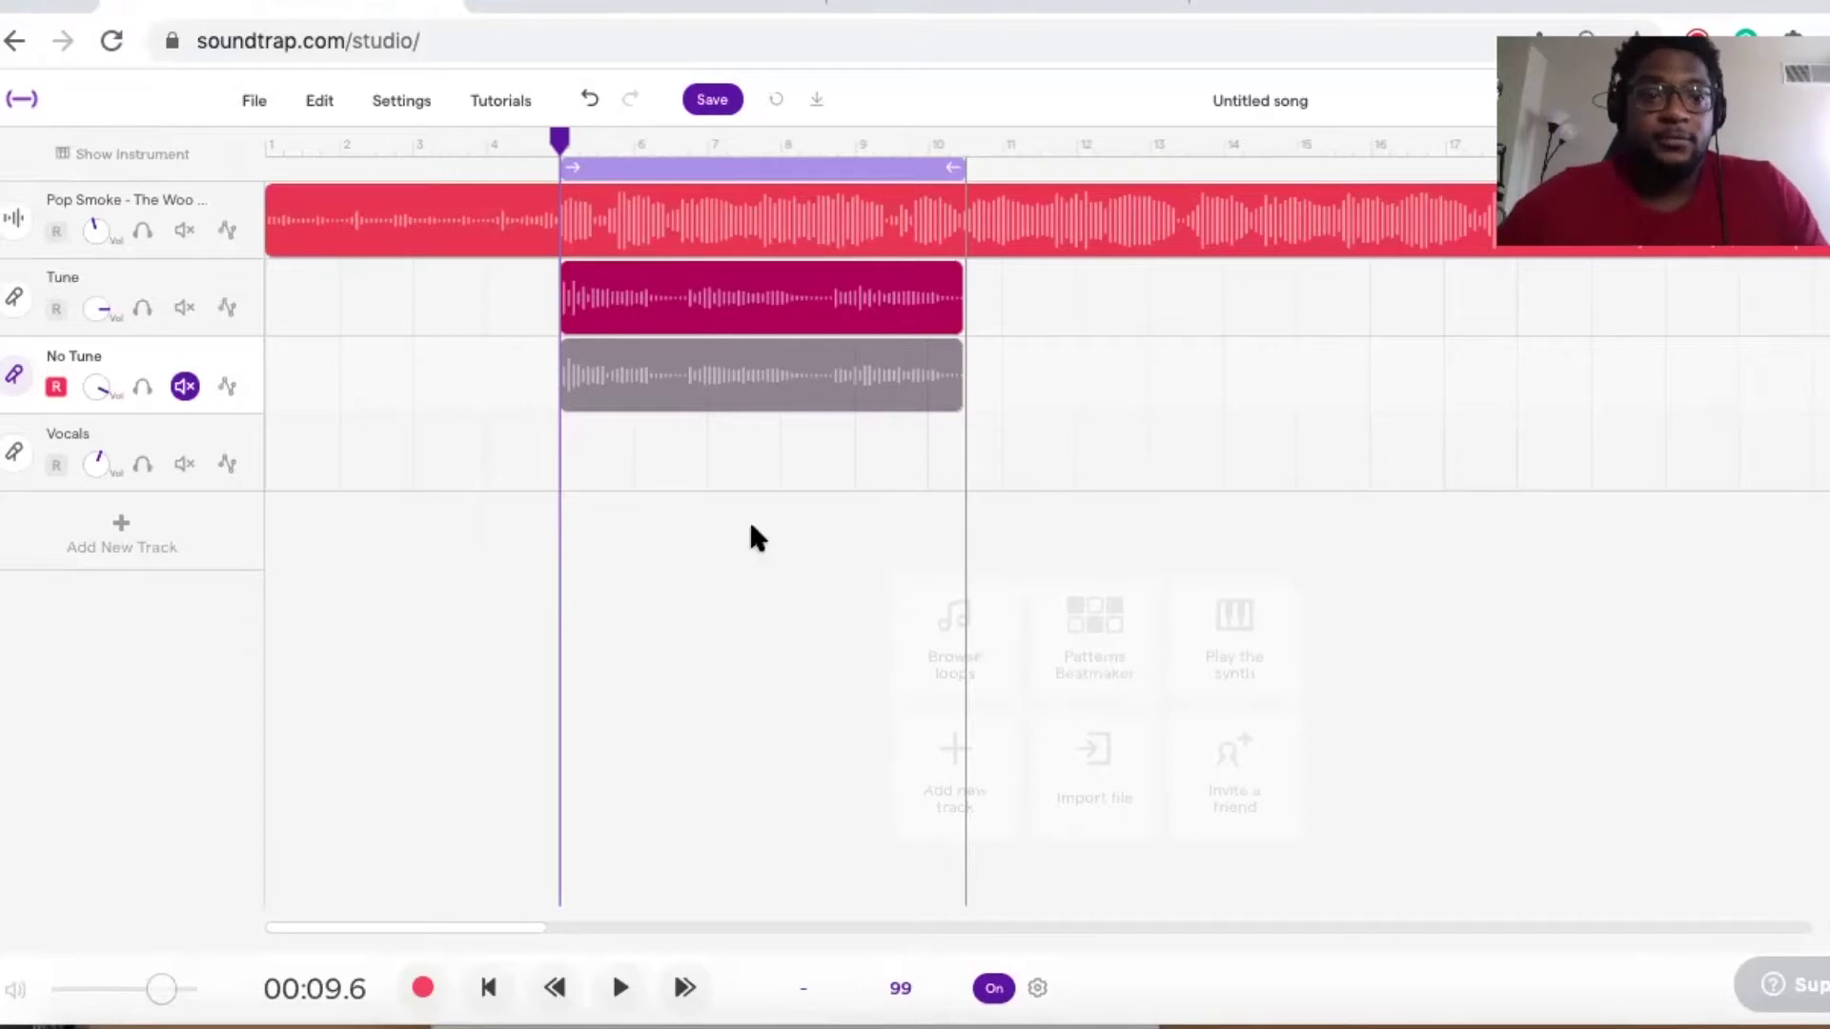
- Play the looped section from bar 5 with the Tune vocal over the Pop Smoke instrumental, then stop
{"action": "left_click", "coordinate": [620, 988]}
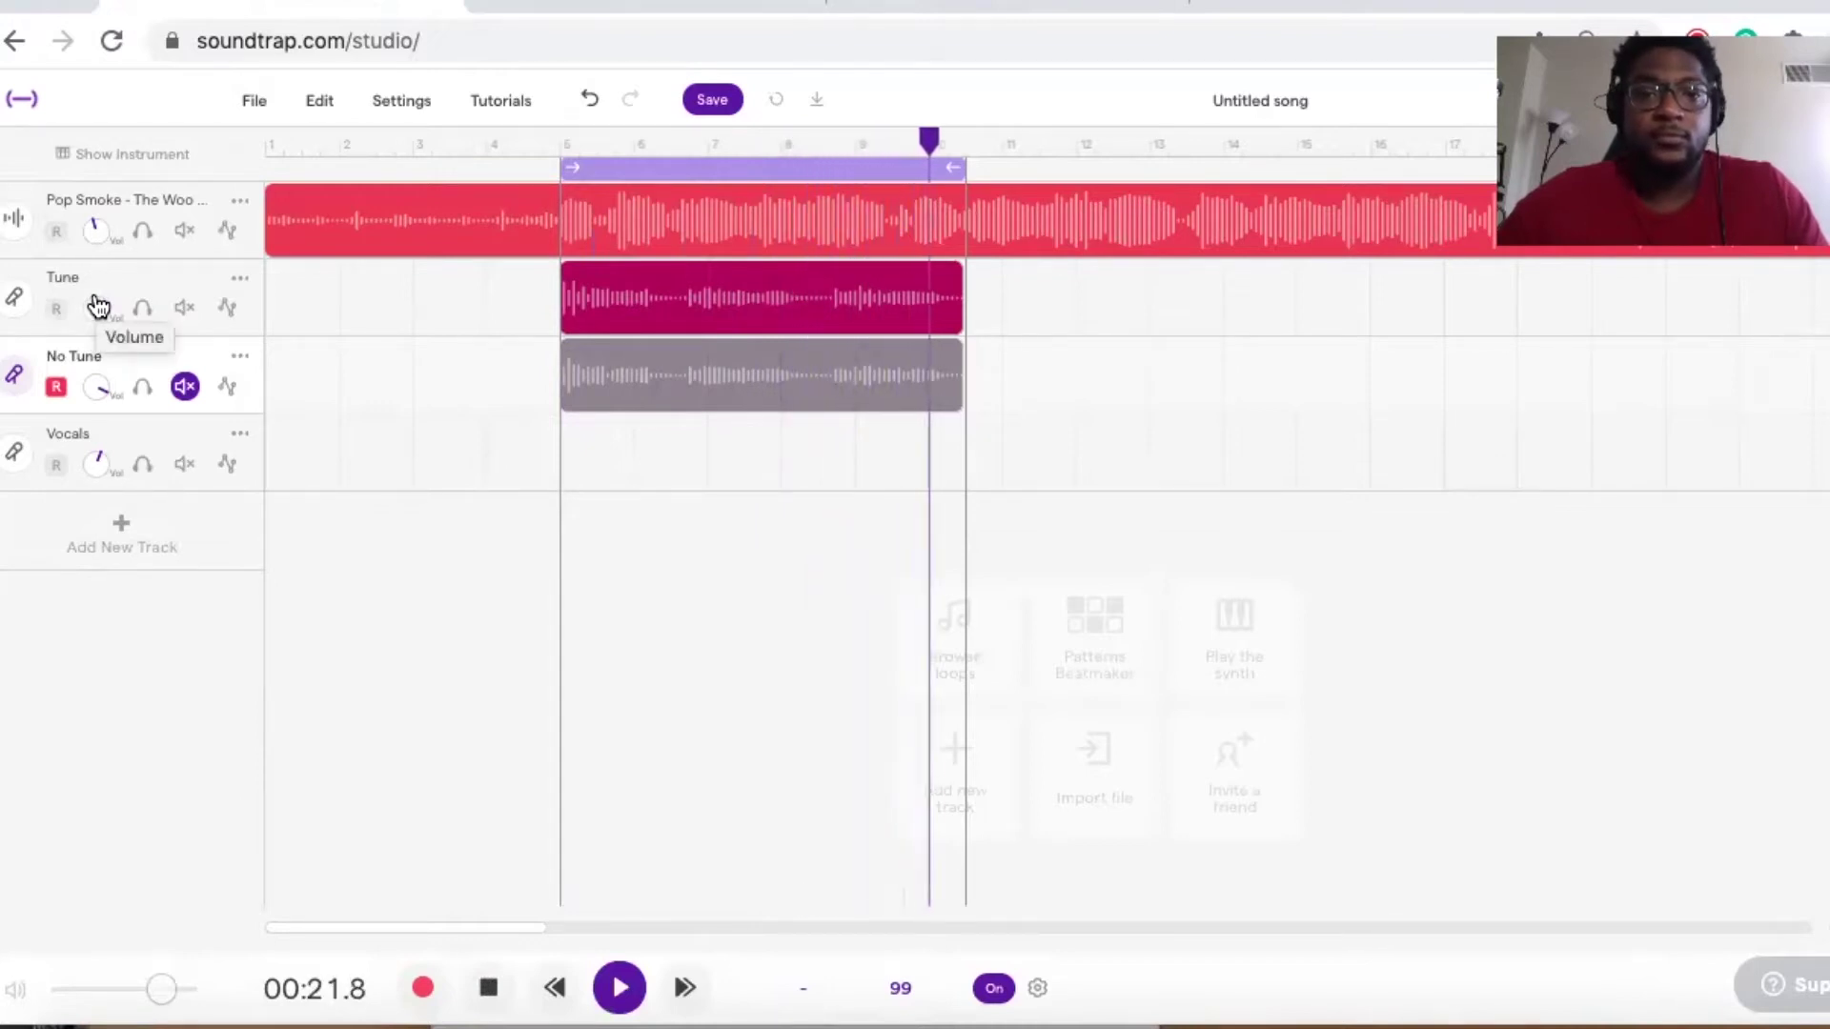
{"action": "key", "text": "space"}
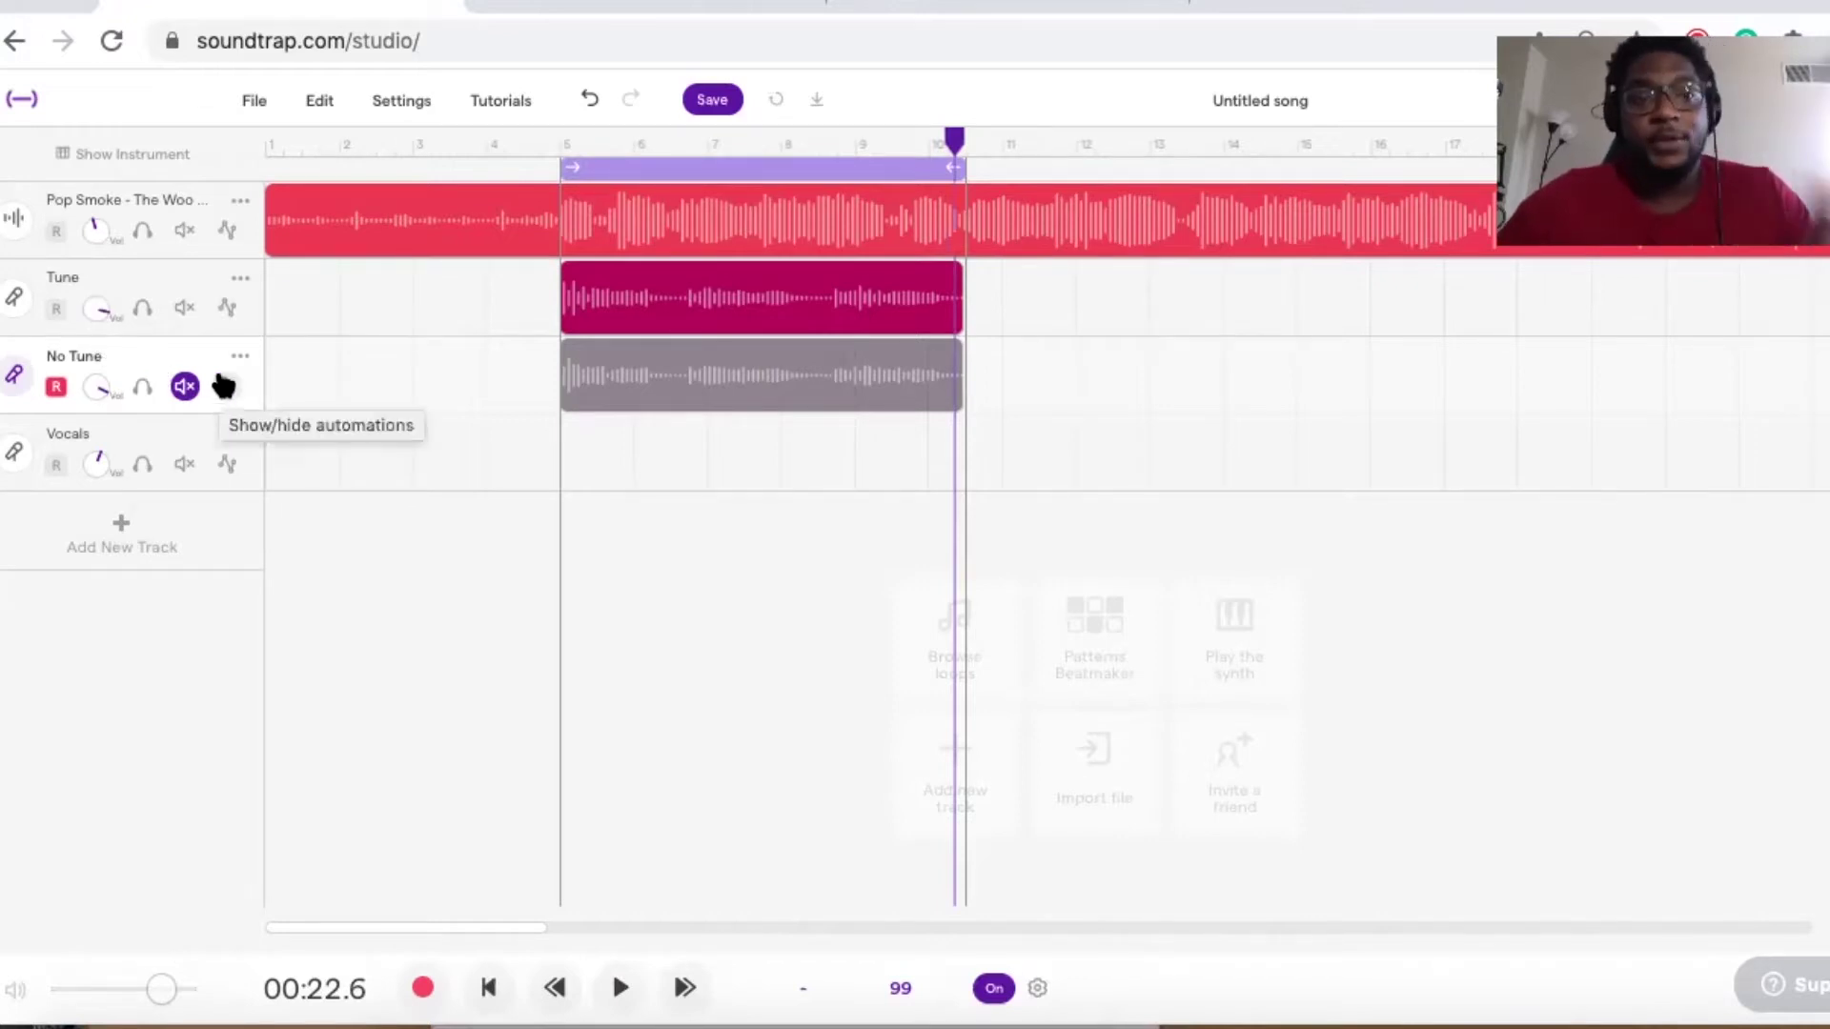
- Mute Tune and unmute No Tune, and play the section from bar 5, muting the Pop Smoke instrumental during playback
{"action": "left_click", "coordinate": [184, 307]}
{"action": "left_click", "coordinate": [185, 386]}
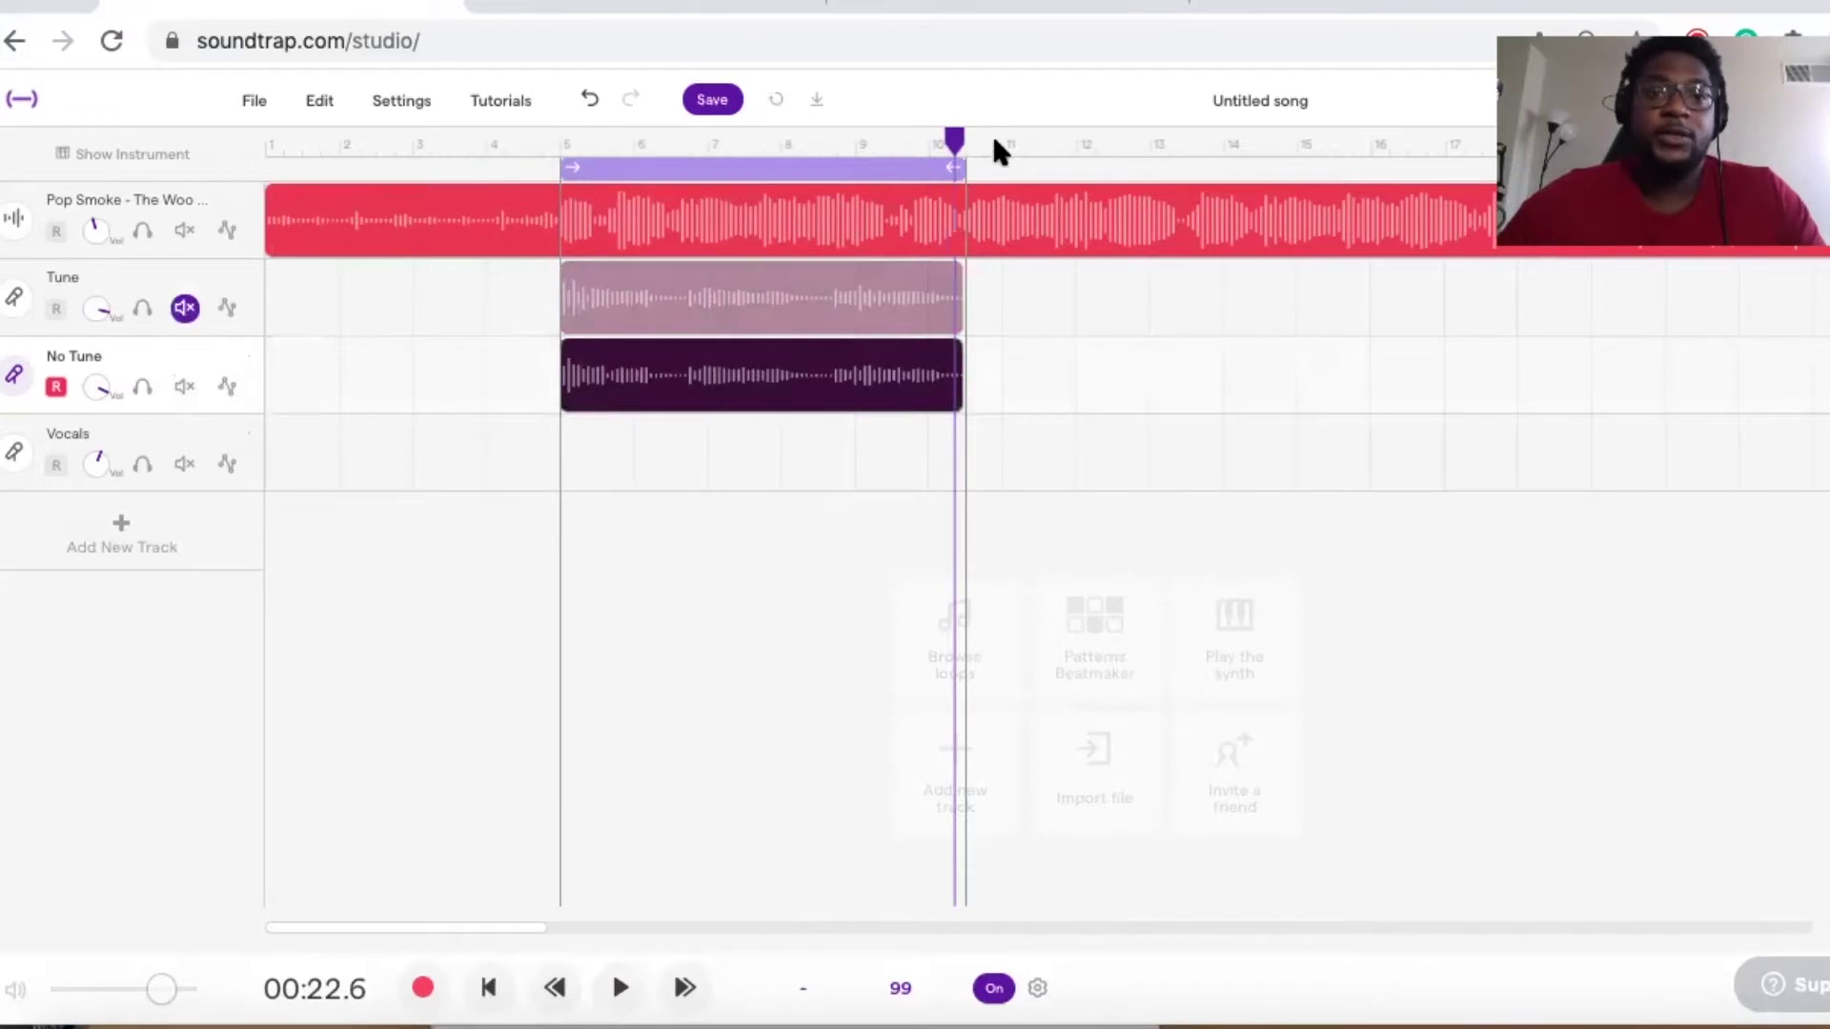
{"action": "left_click", "coordinate": [965, 143]}
{"action": "left_click_drag", "start_coordinate": [615, 157], "coordinate": [560, 179]}
{"action": "key", "text": "space"}
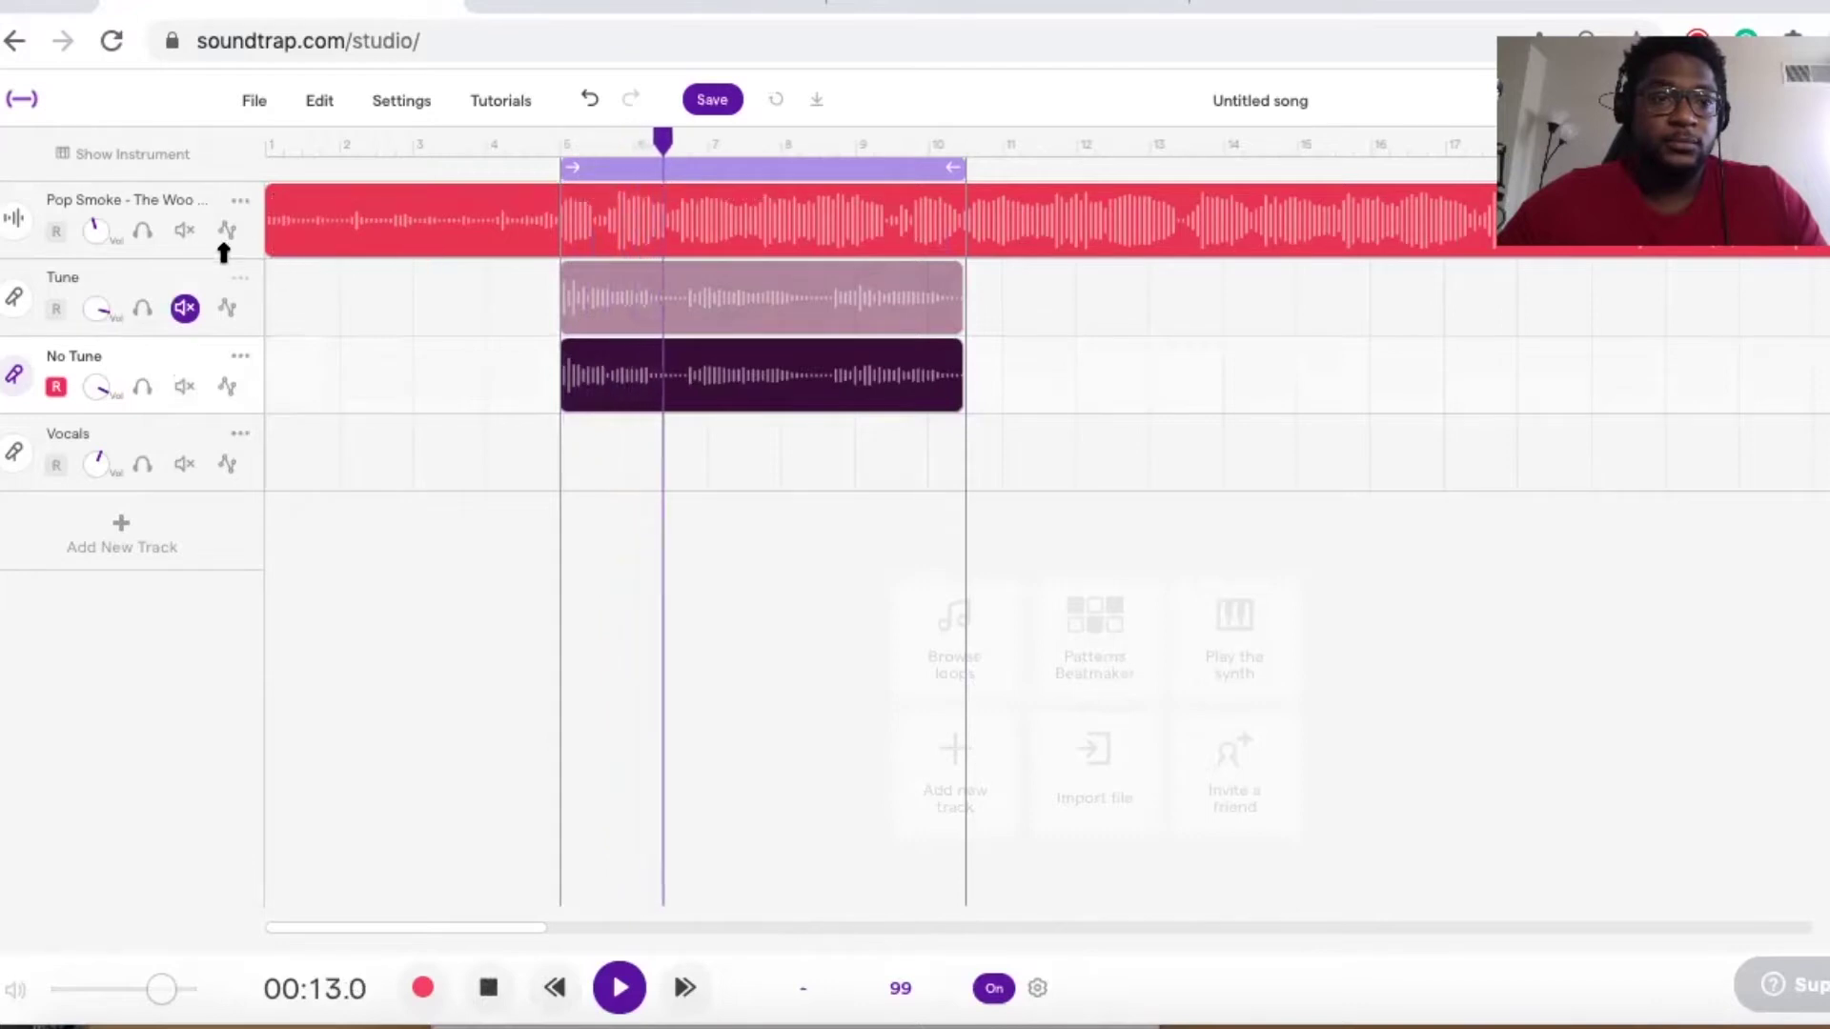
{"action": "left_click", "coordinate": [184, 232]}
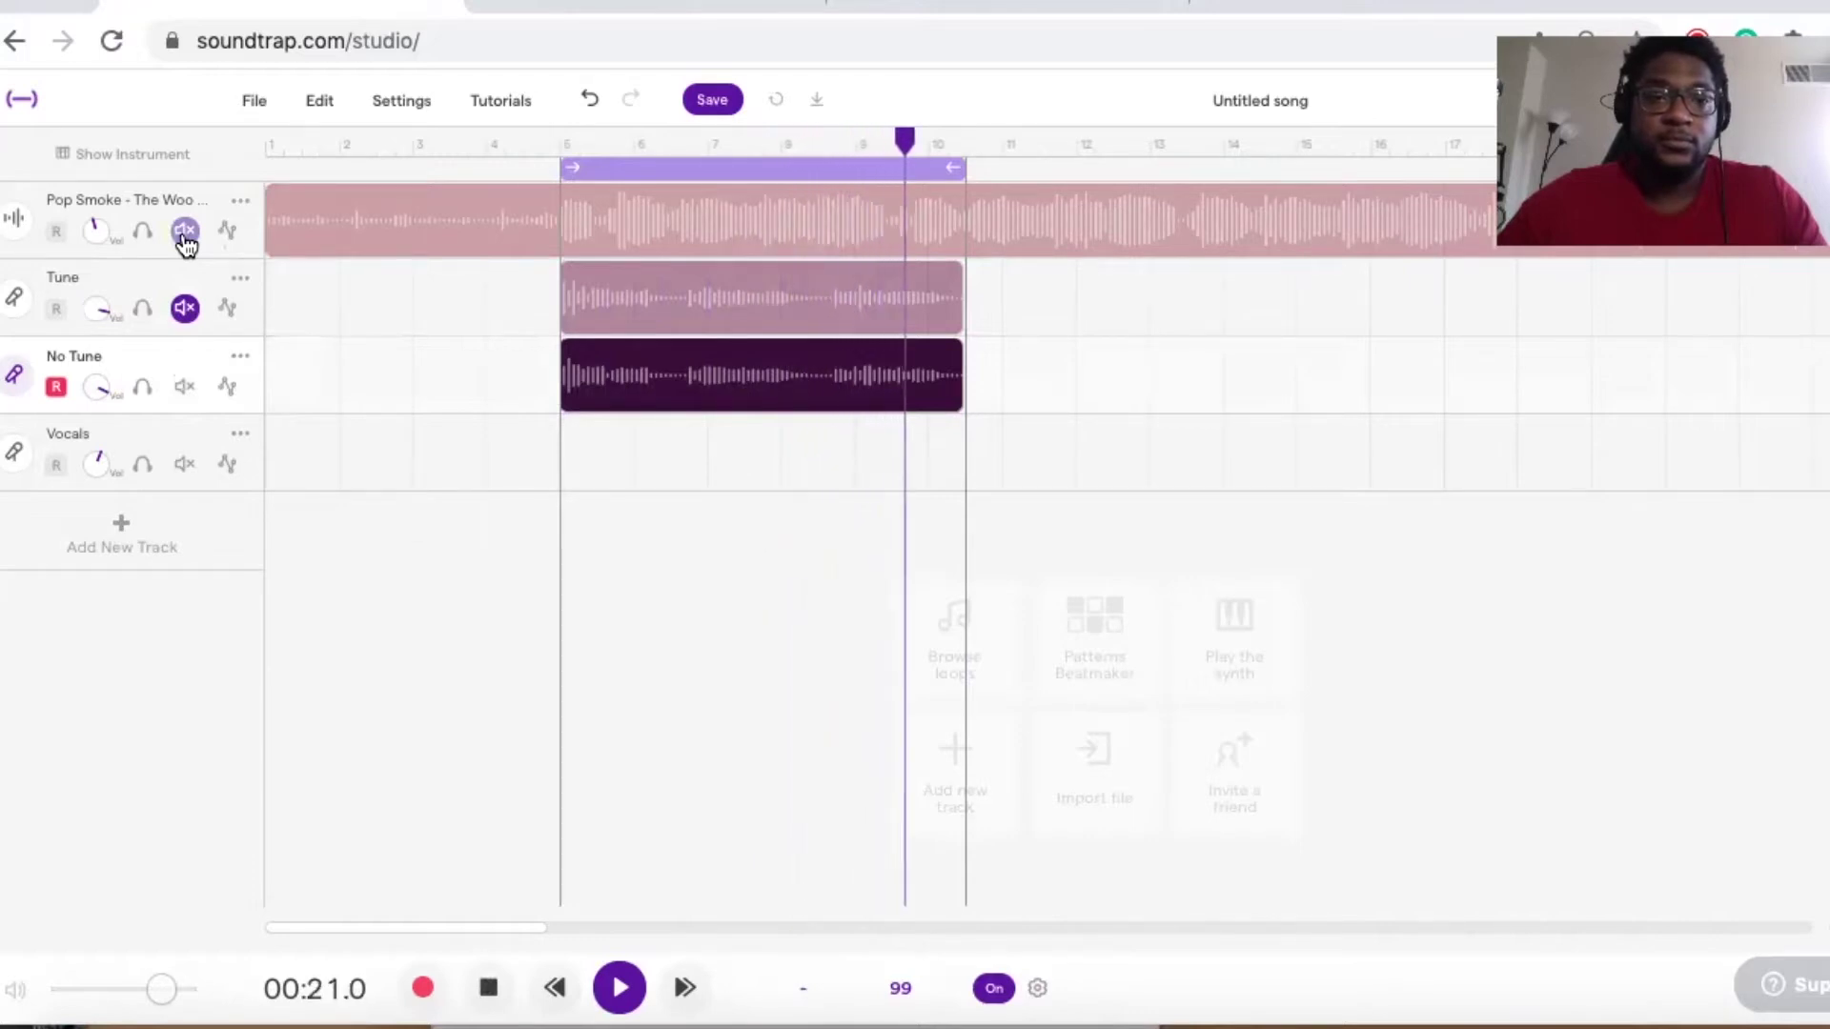
{"action": "key", "text": "space"}
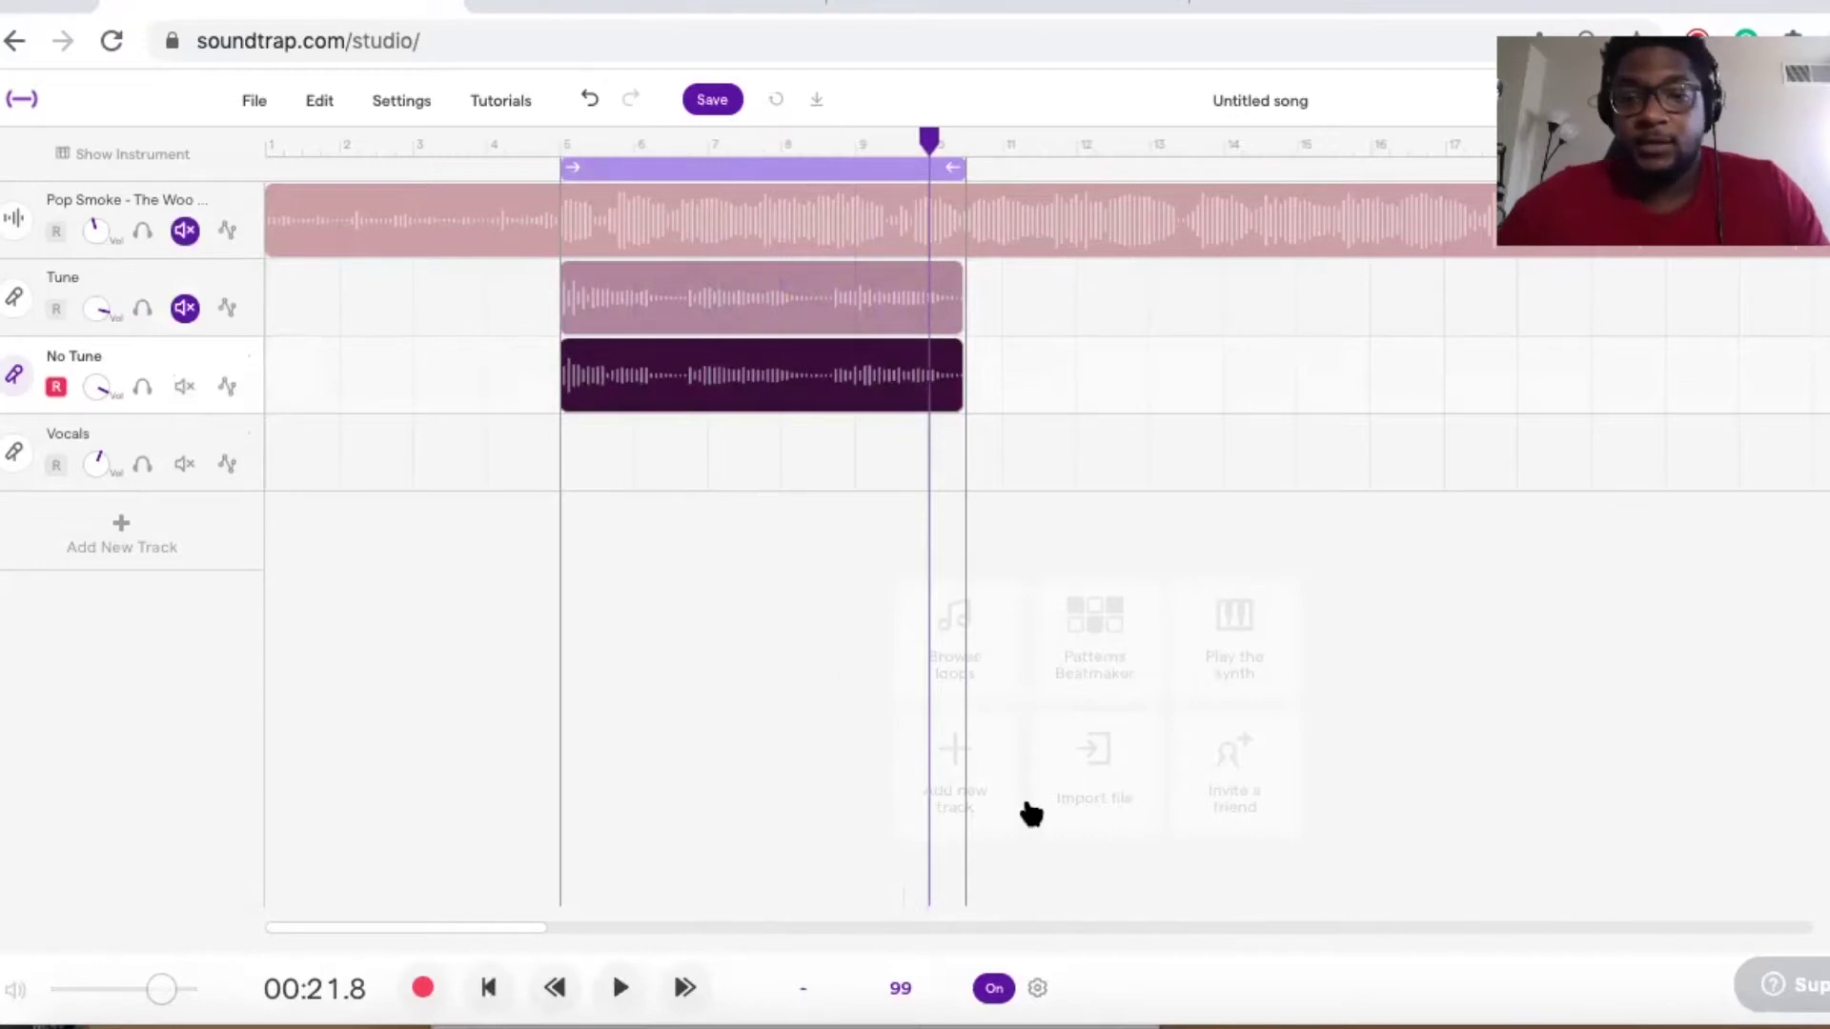
- Turn off the metronome and unmute the Tune and Pop Smoke instrumental tracks
{"action": "left_click", "coordinate": [992, 989]}
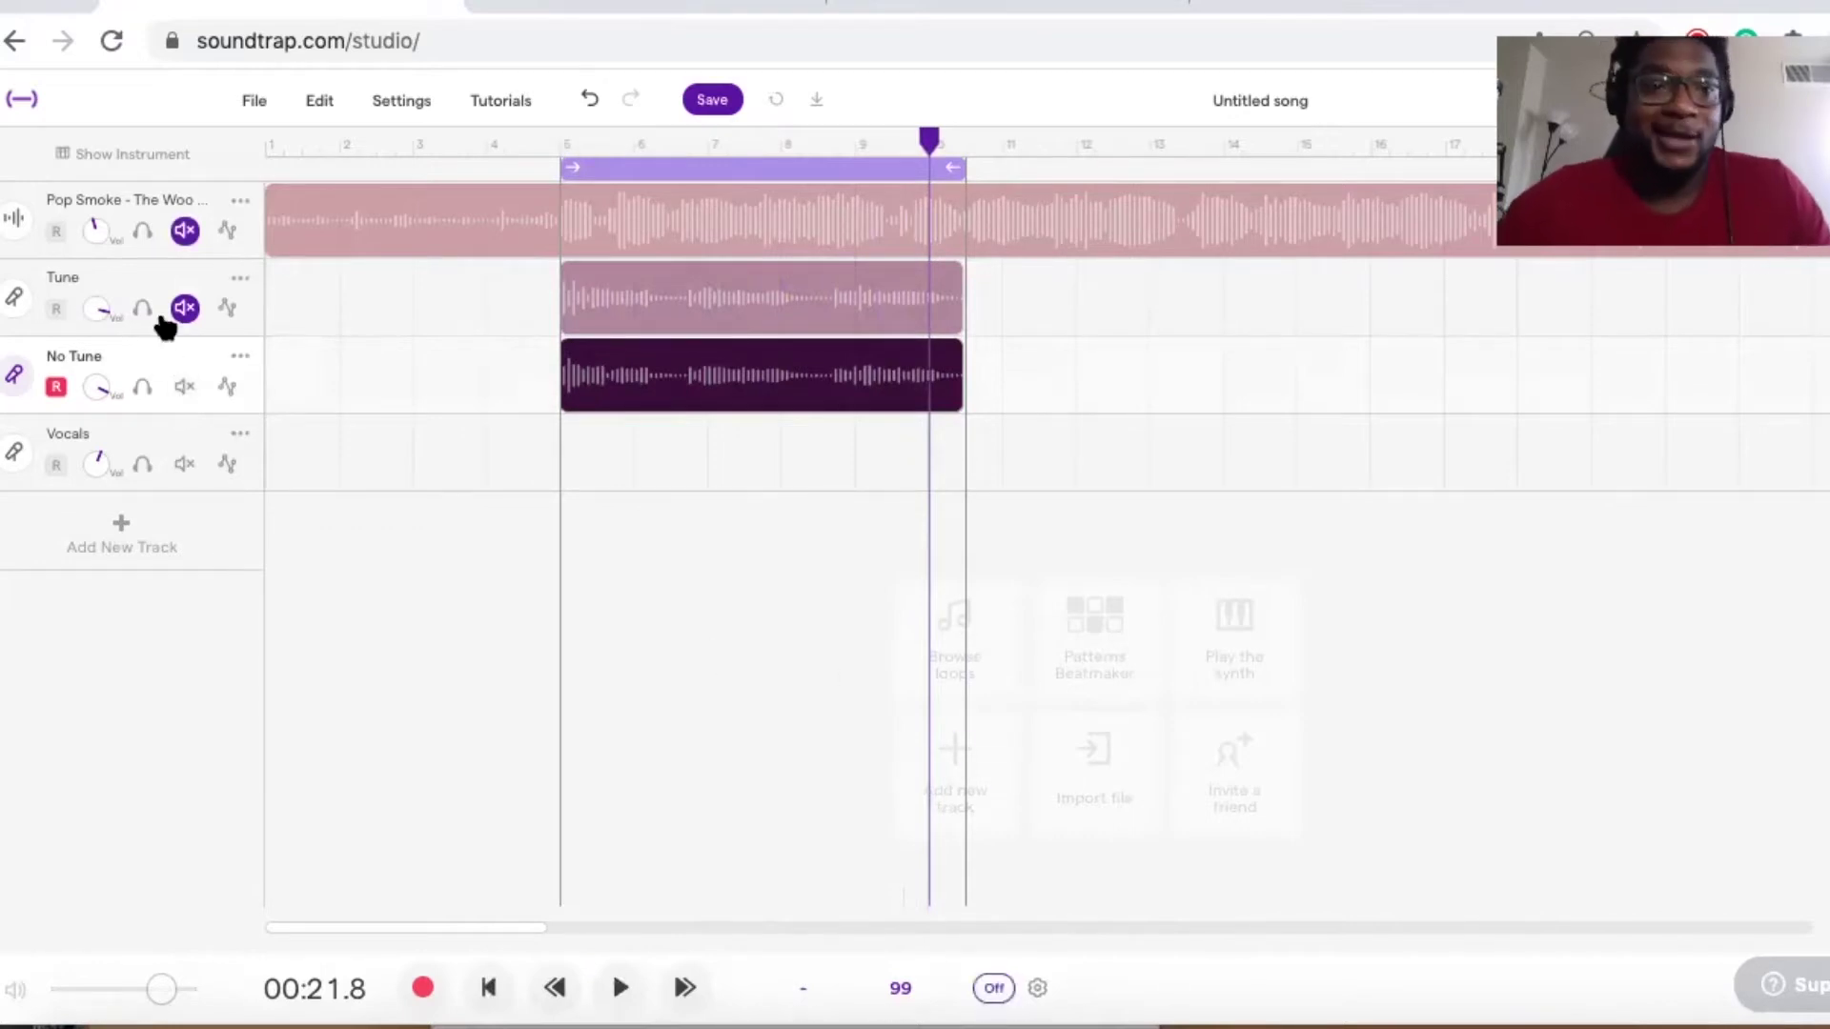
{"action": "left_click", "coordinate": [184, 308]}
{"action": "left_click", "coordinate": [184, 230]}
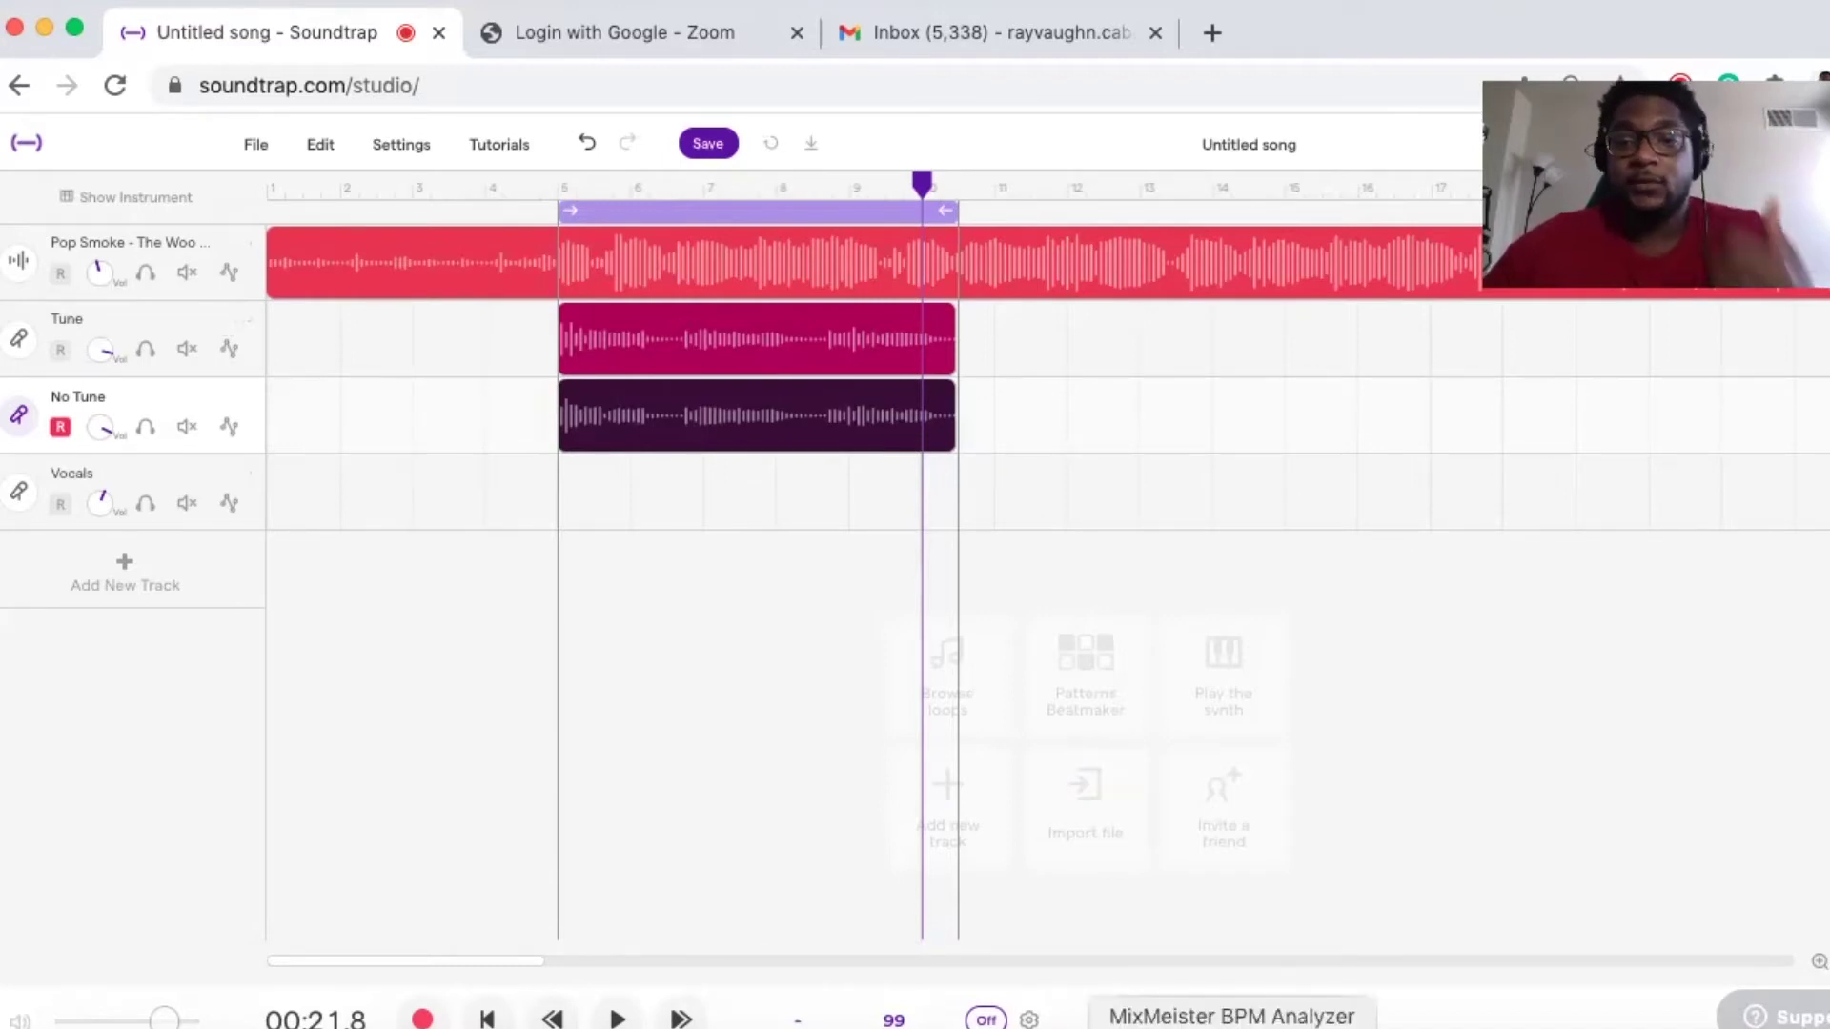
- Switch to MixMeister BPM Analyzer to check the BPM of the Pop Smoke instrumental
{"action": "left_click", "coordinate": [1232, 1025]}
{"action": "left_click_drag", "start_coordinate": [918, 606], "coordinate": [991, 280]}
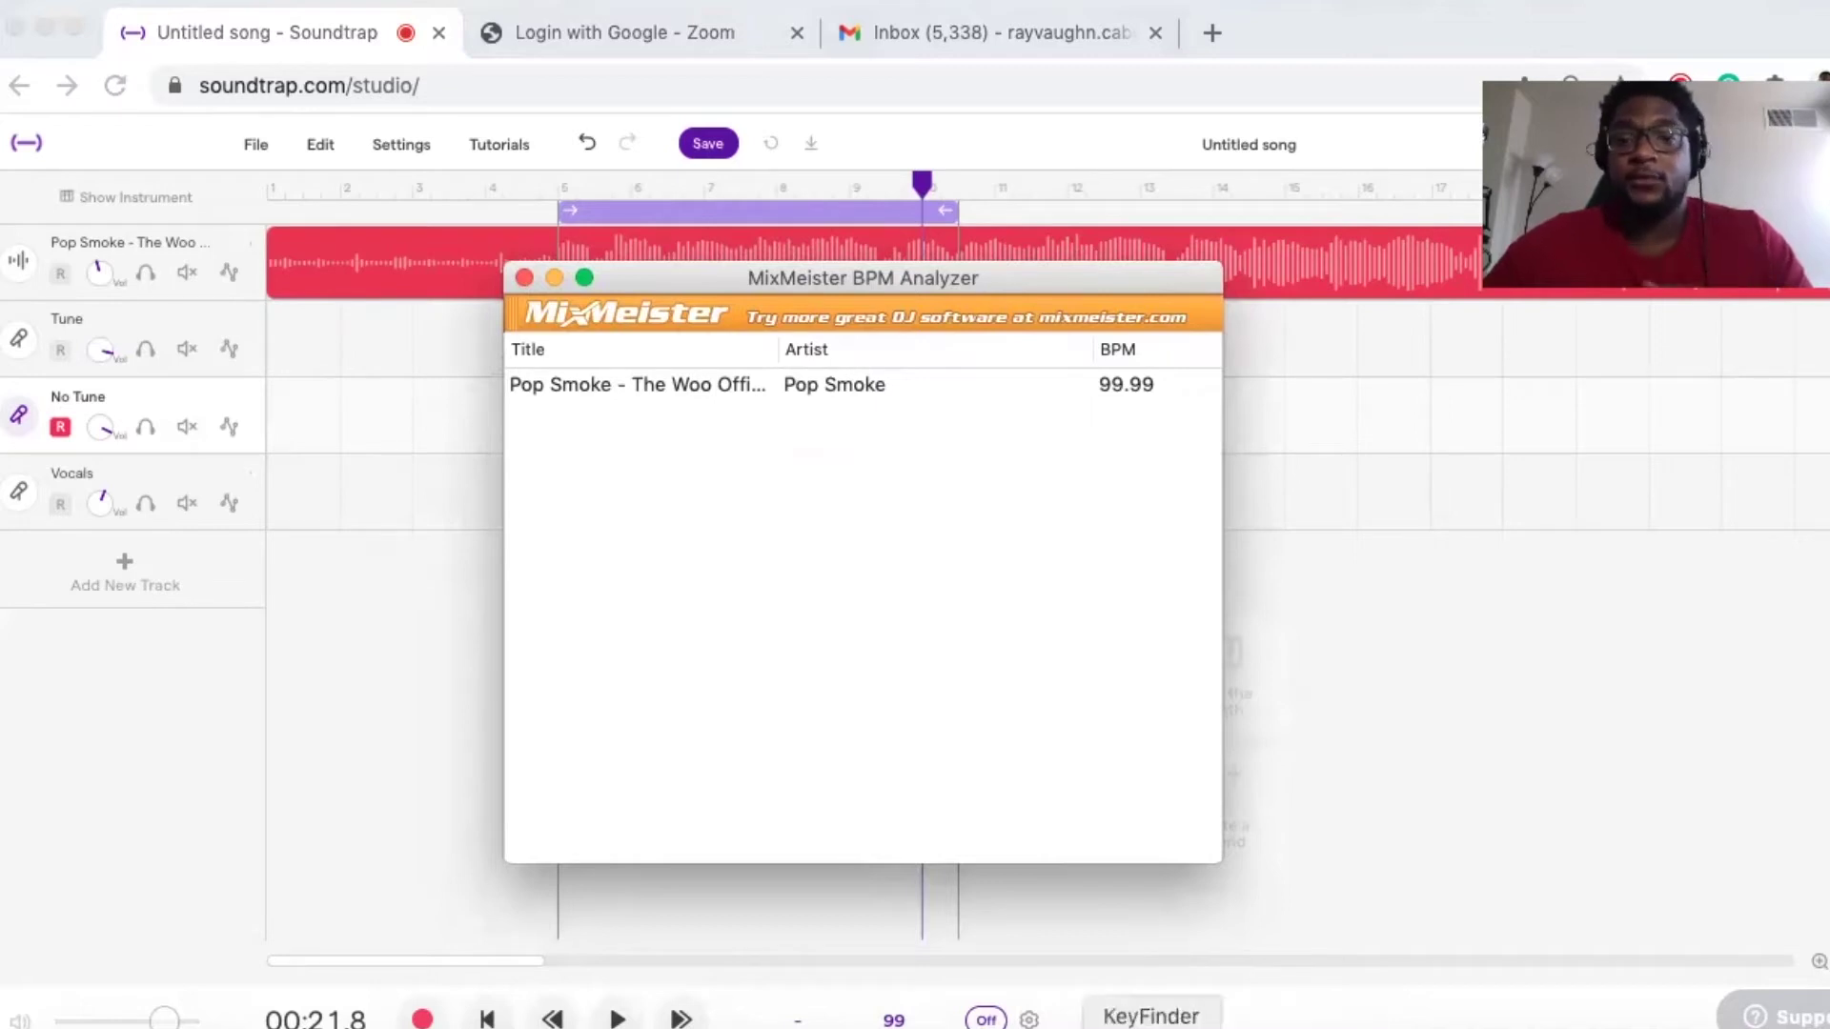
- Switch to KeyFinder, add the Pop Smoke "The Woo" instrumental MP3 and run a batch analysis to detect its key
{"action": "left_click", "coordinate": [1151, 1025]}
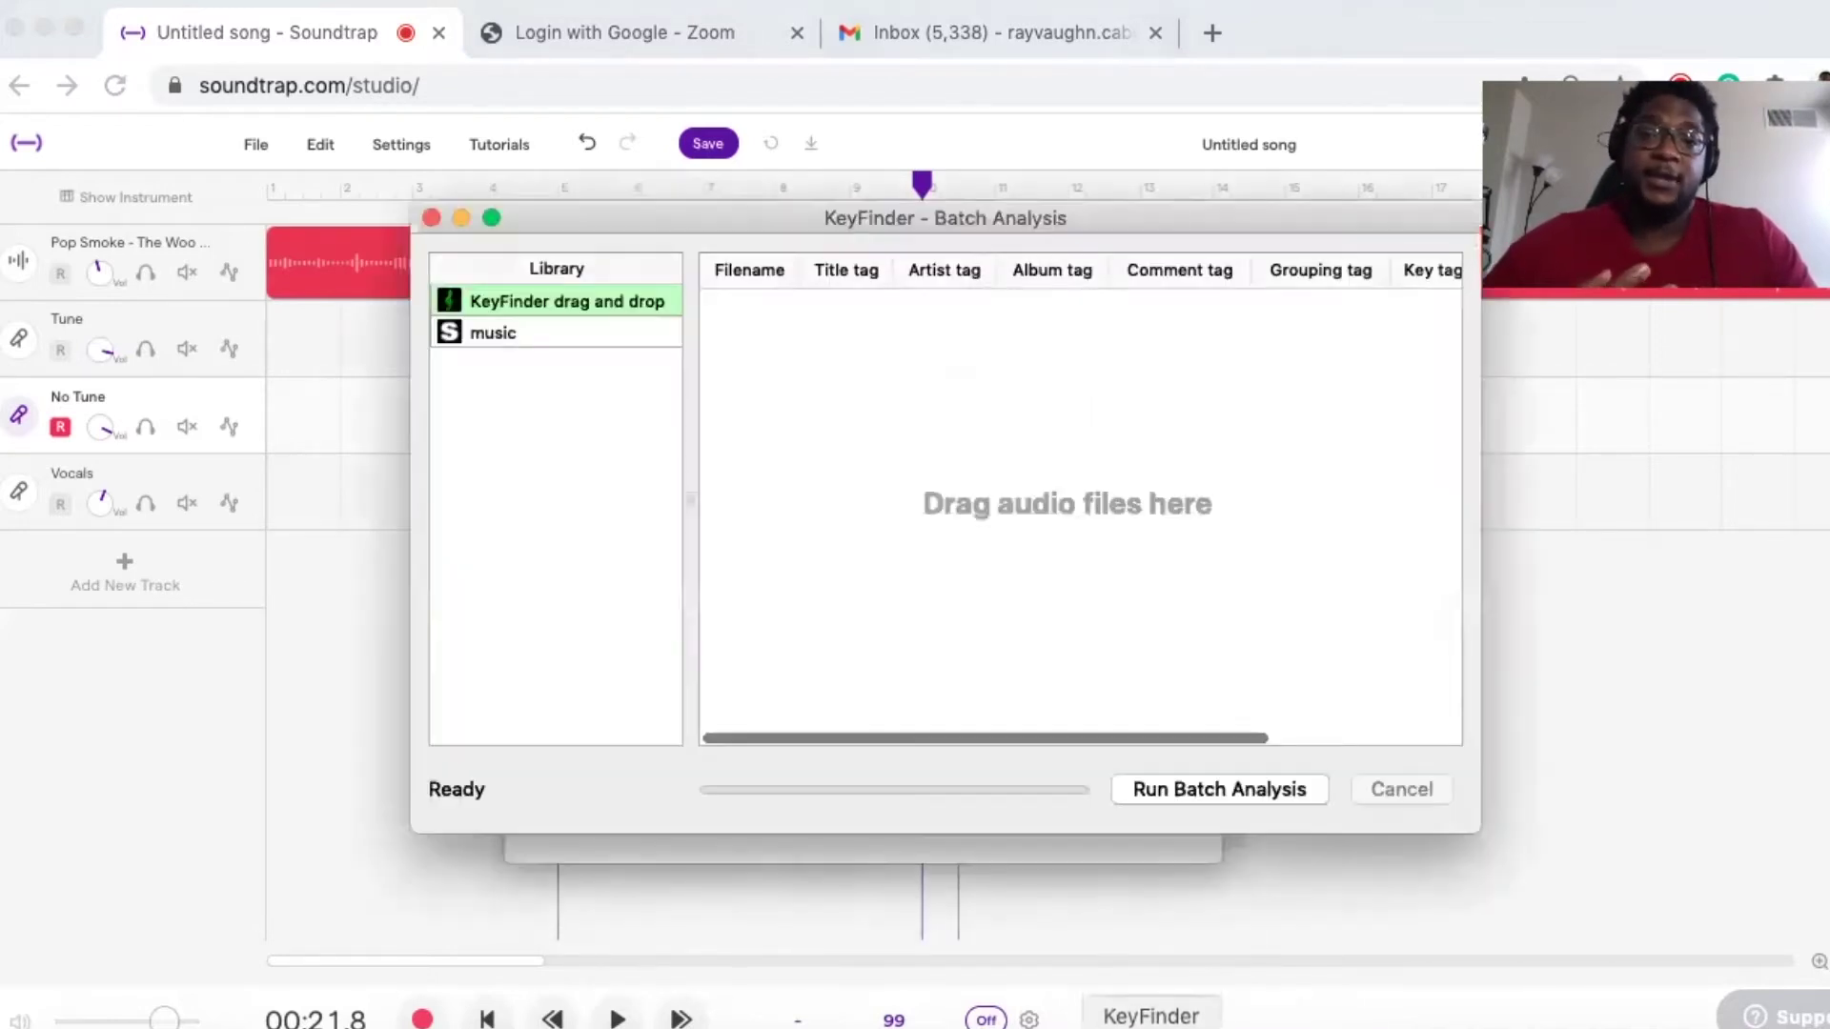
{"action": "left_click_drag", "start_coordinate": [894, 220], "coordinate": [1356, 233]}
{"action": "left_click_drag", "start_coordinate": [781, 267], "coordinate": [402, 209]}
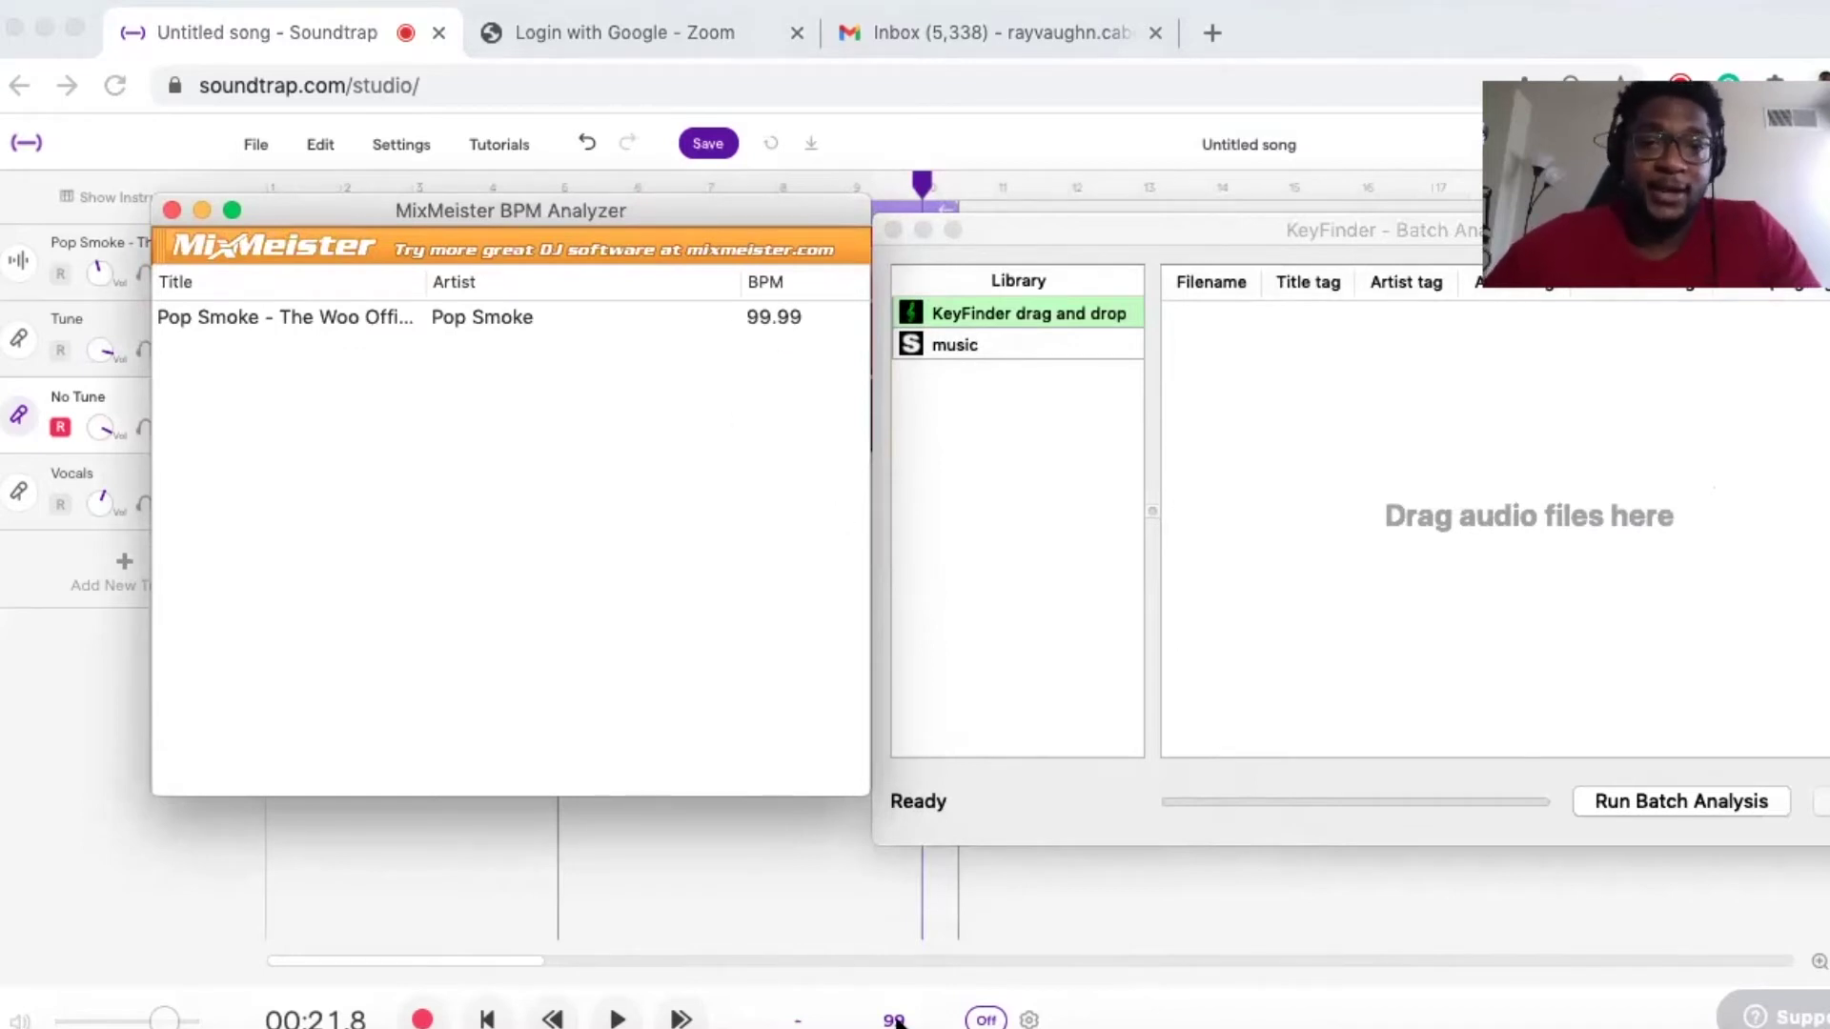
{"action": "left_click_drag", "start_coordinate": [1130, 218], "coordinate": [662, 190]}
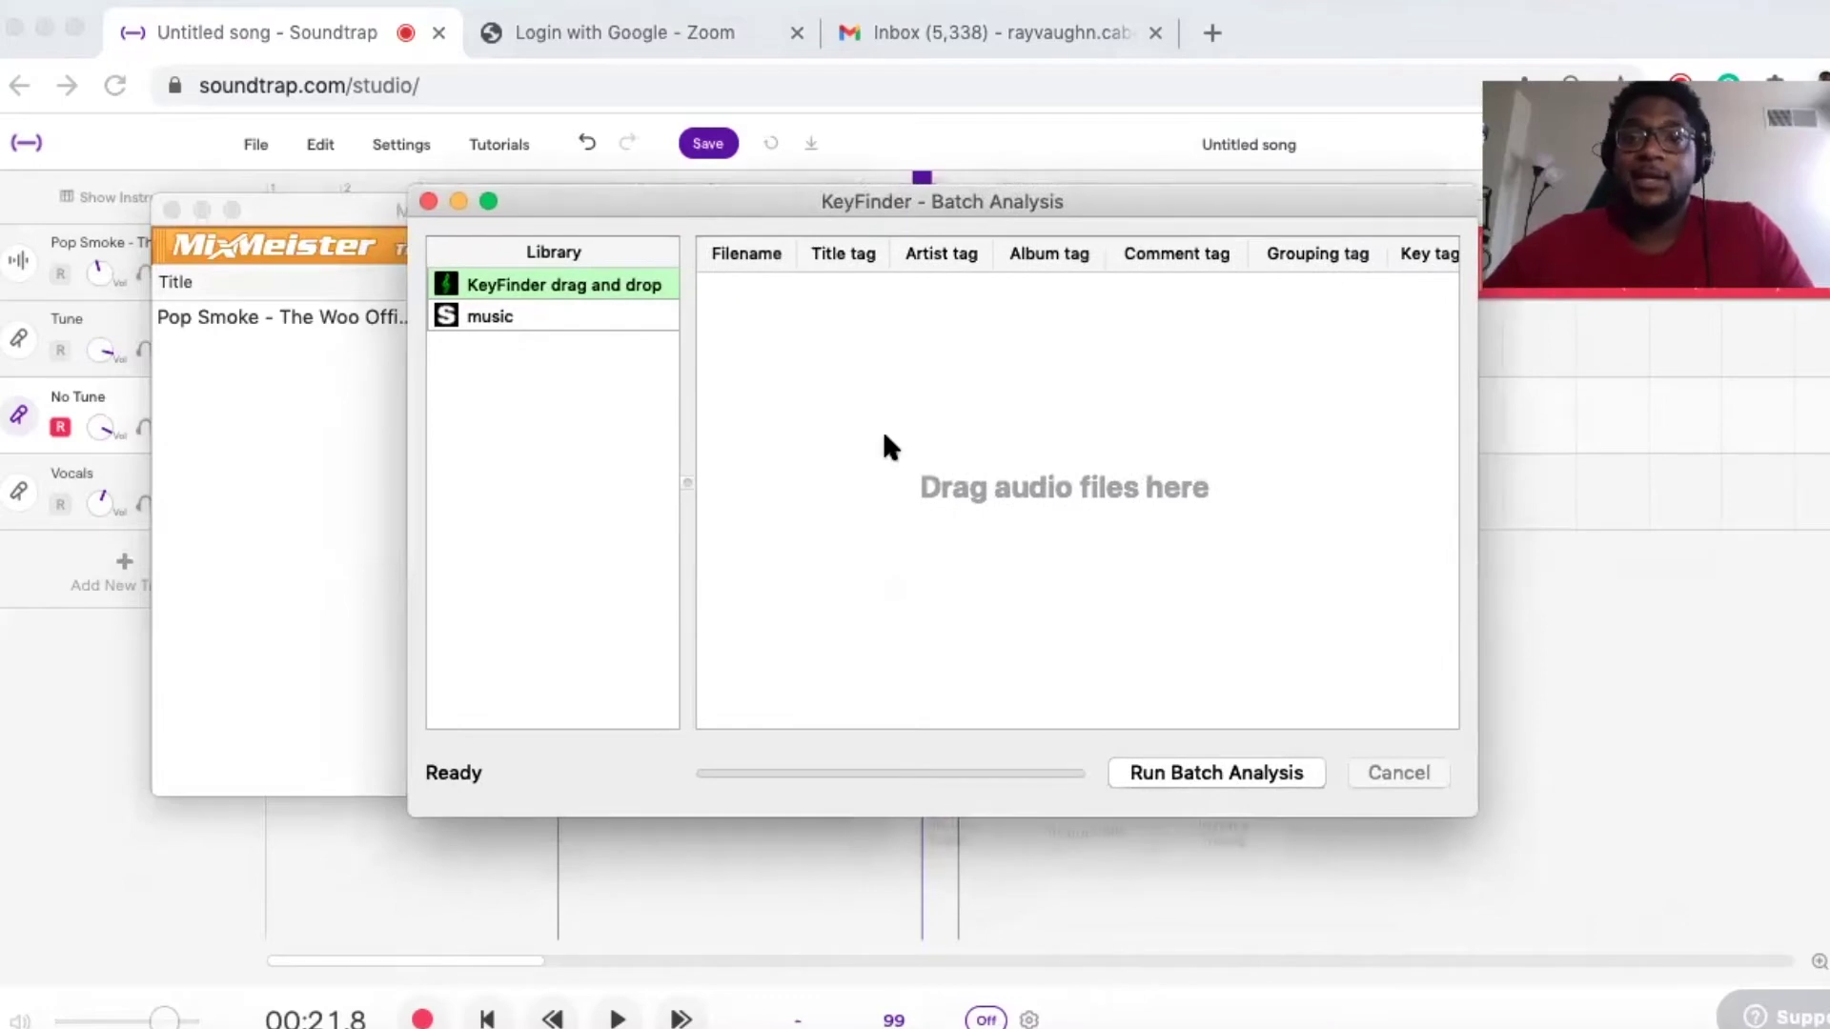
{"action": "scroll", "coordinate": [883, 434], "scroll_direction": "right", "scroll_amount": 3}
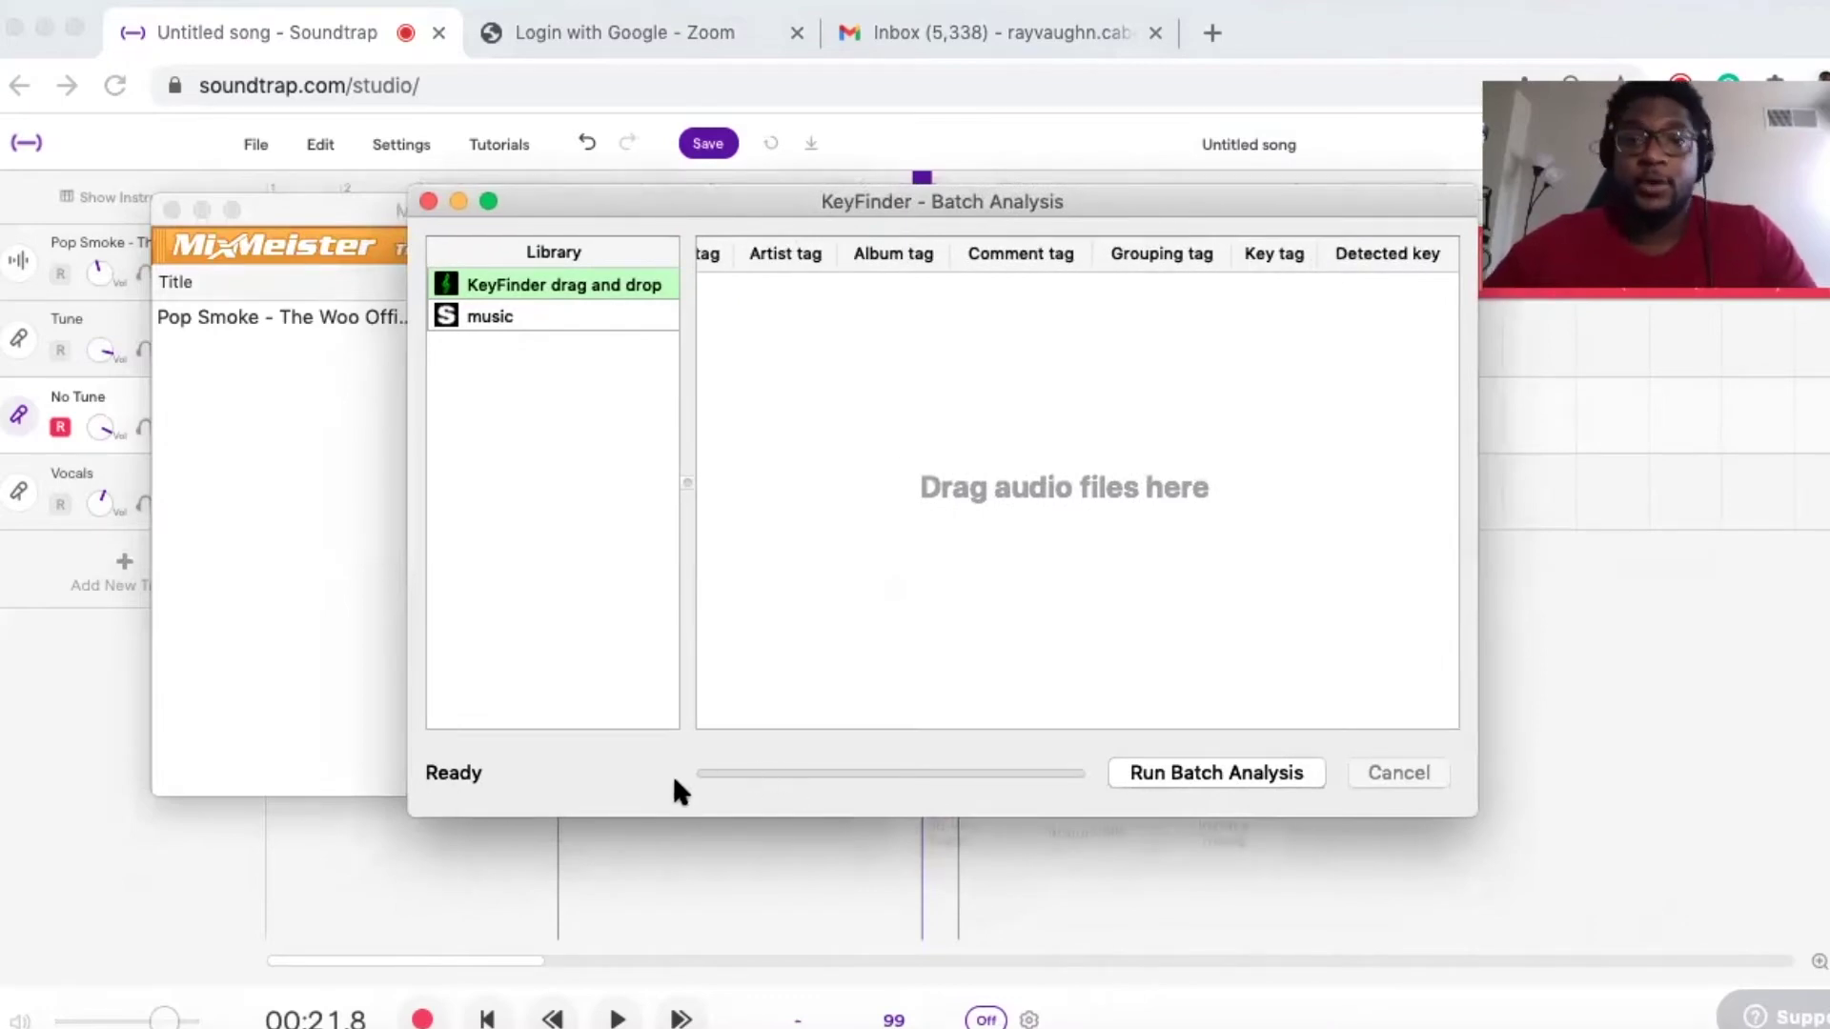
{"action": "left_click_drag", "start_coordinate": [476, 762], "coordinate": [830, 463]}
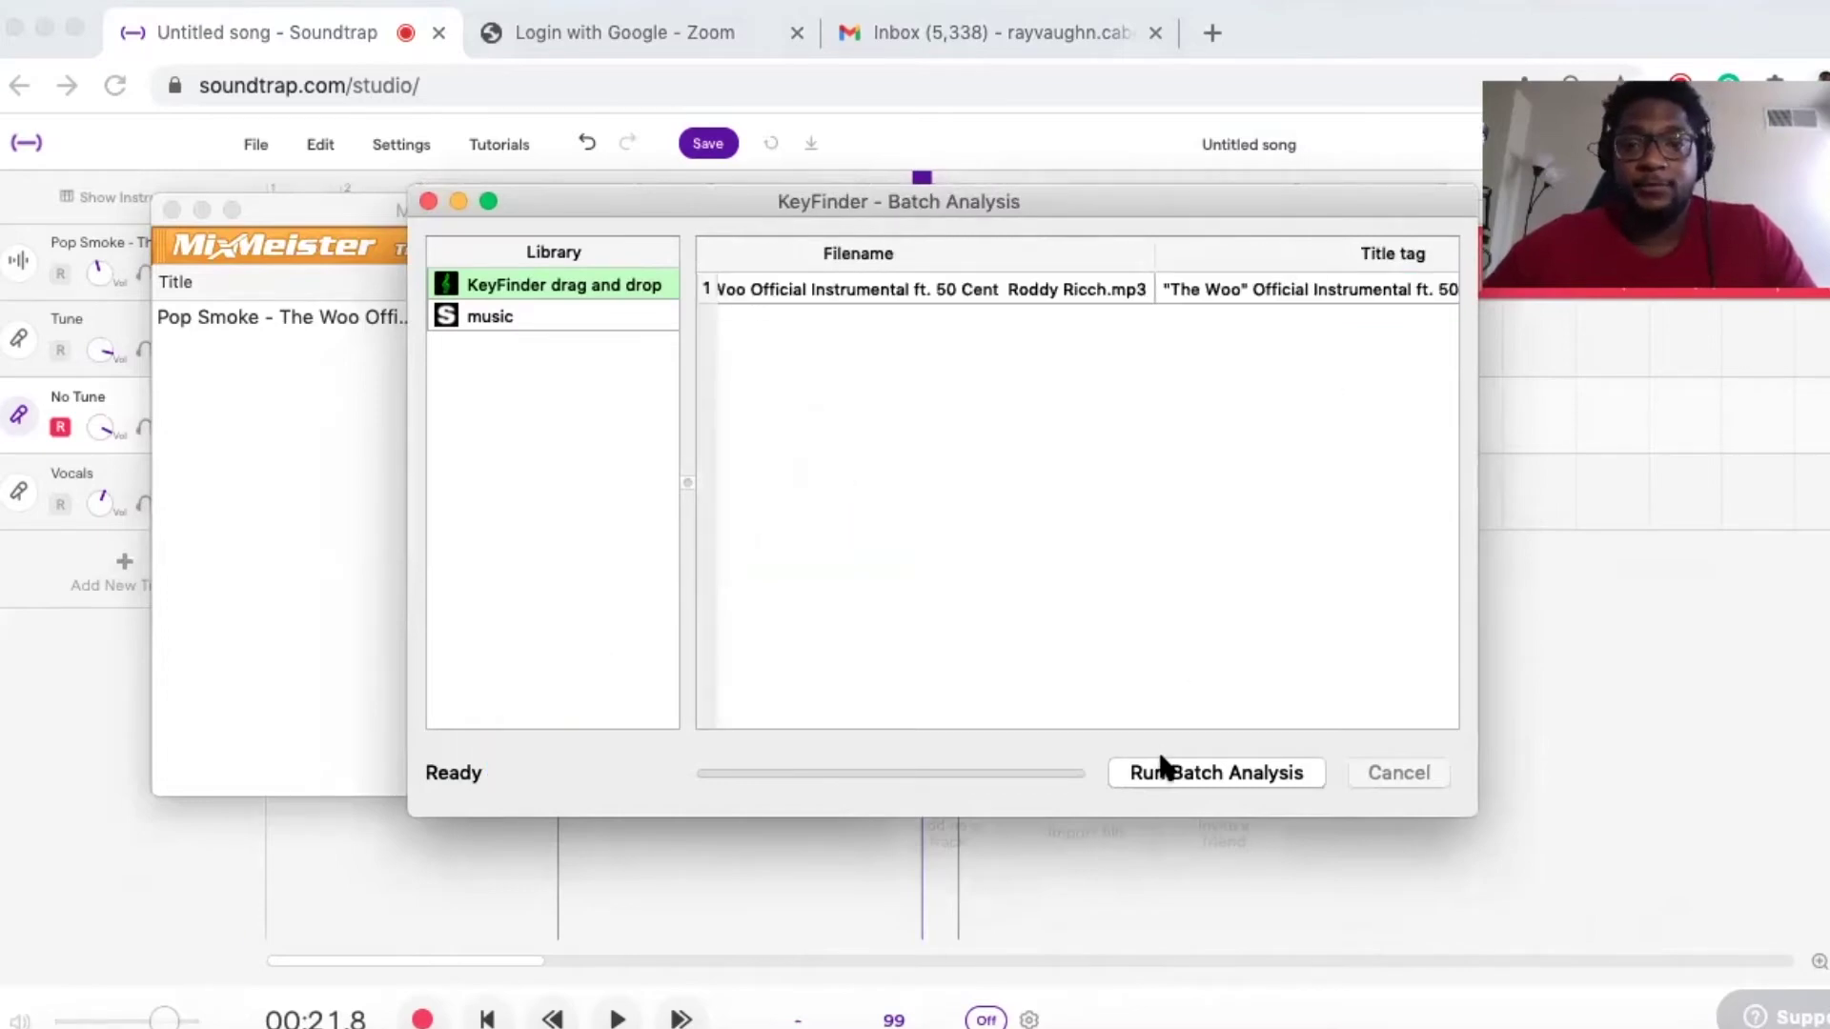
{"action": "left_click", "coordinate": [1226, 772]}
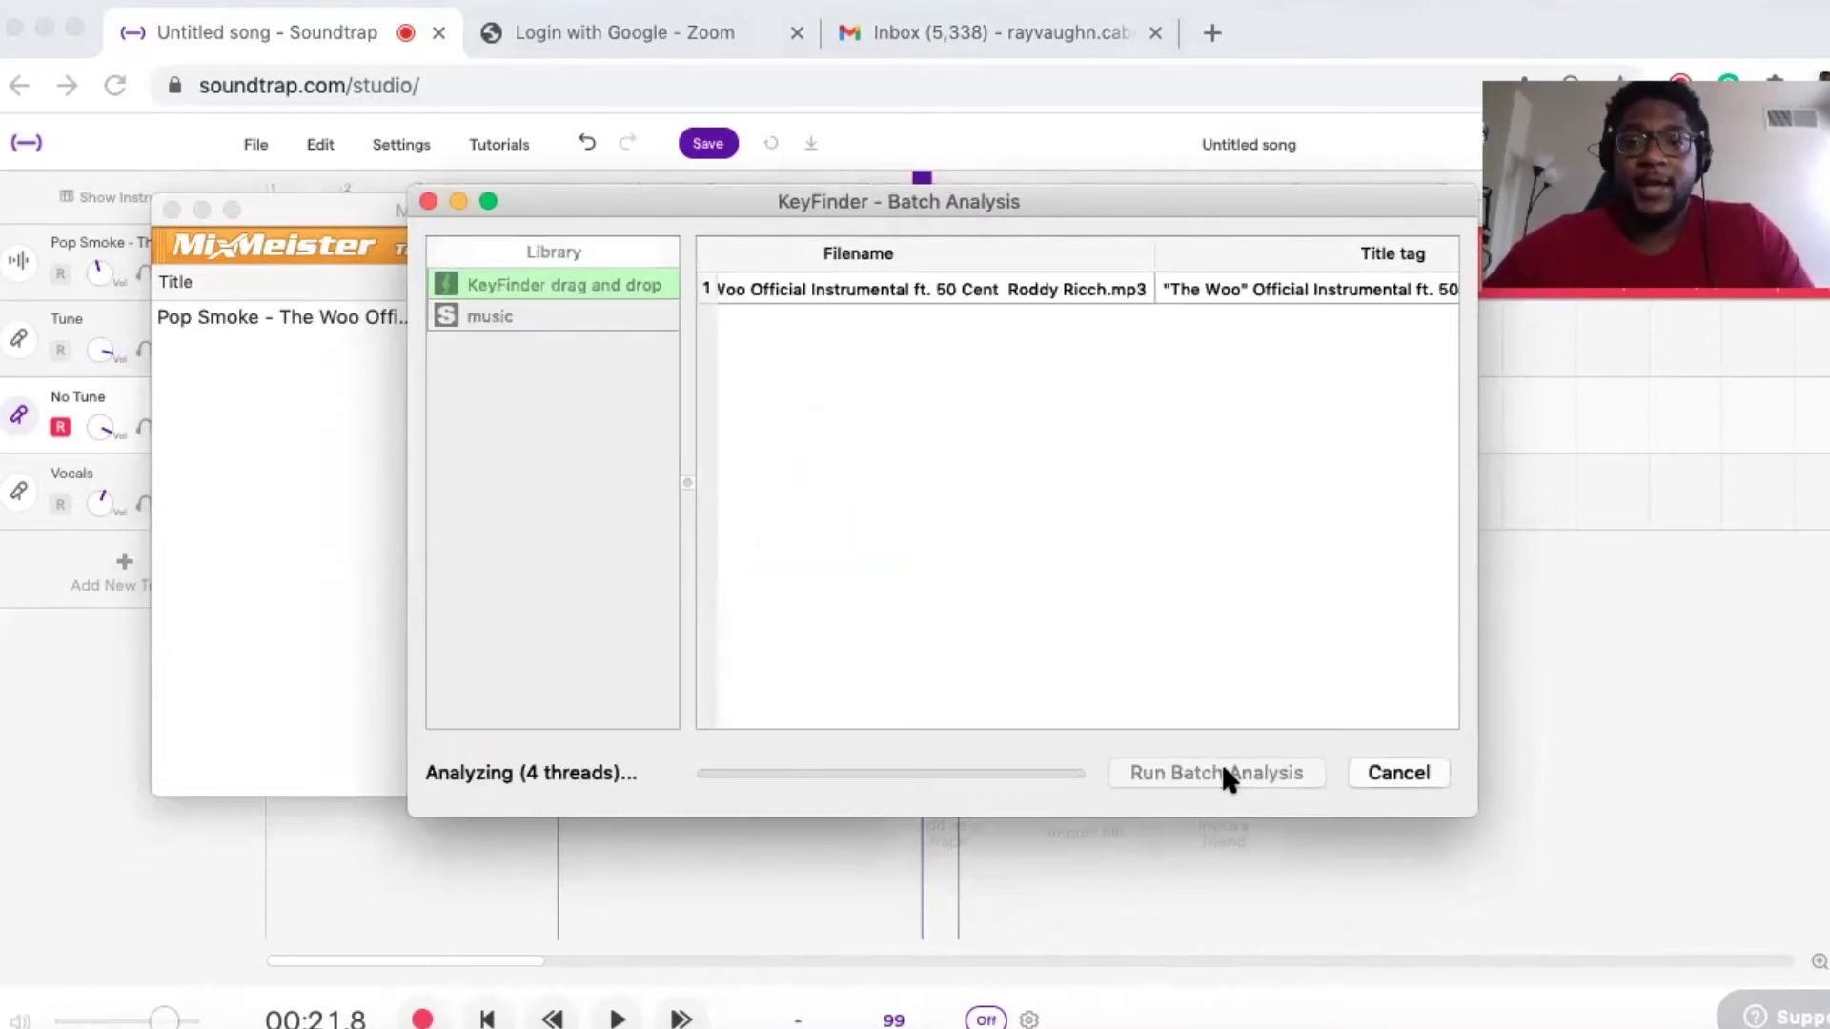
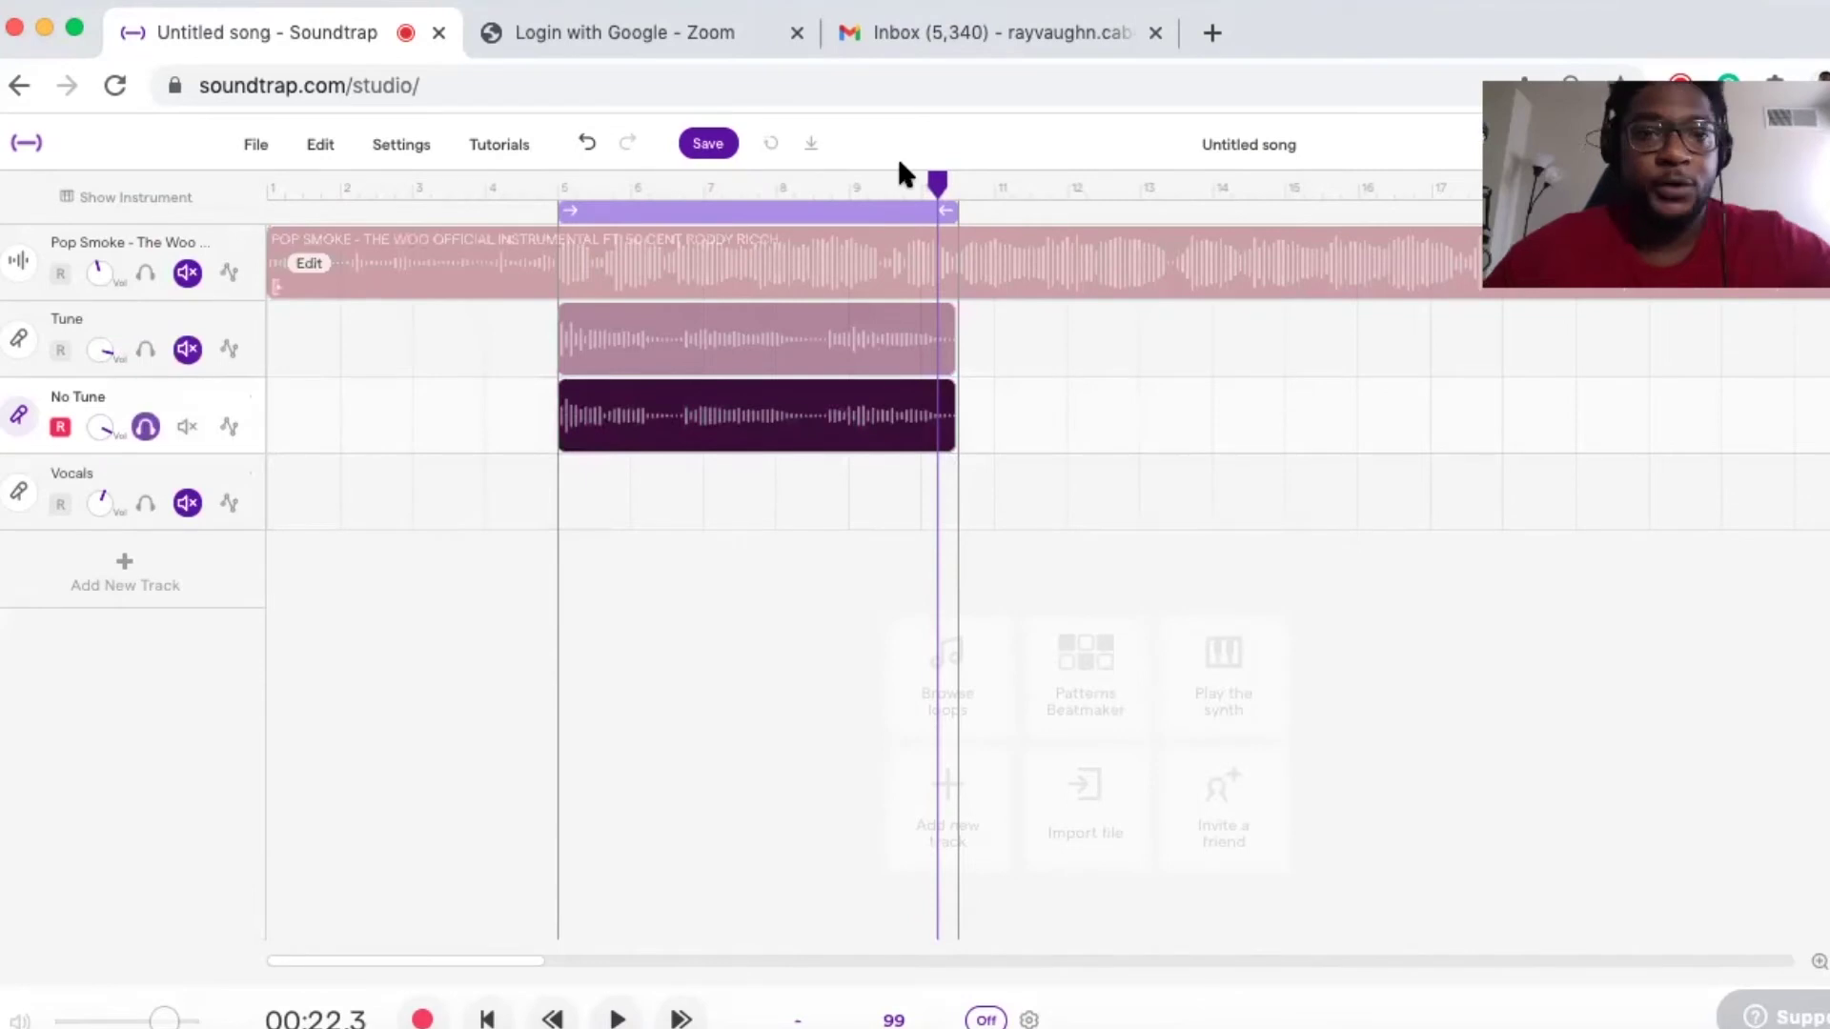
- Move the playhead to the start of the loop at bar 5 and play the soloed No Tune vocal
{"action": "left_click", "coordinate": [795, 190]}
{"action": "left_click", "coordinate": [504, 229]}
{"action": "left_click", "coordinate": [551, 213]}
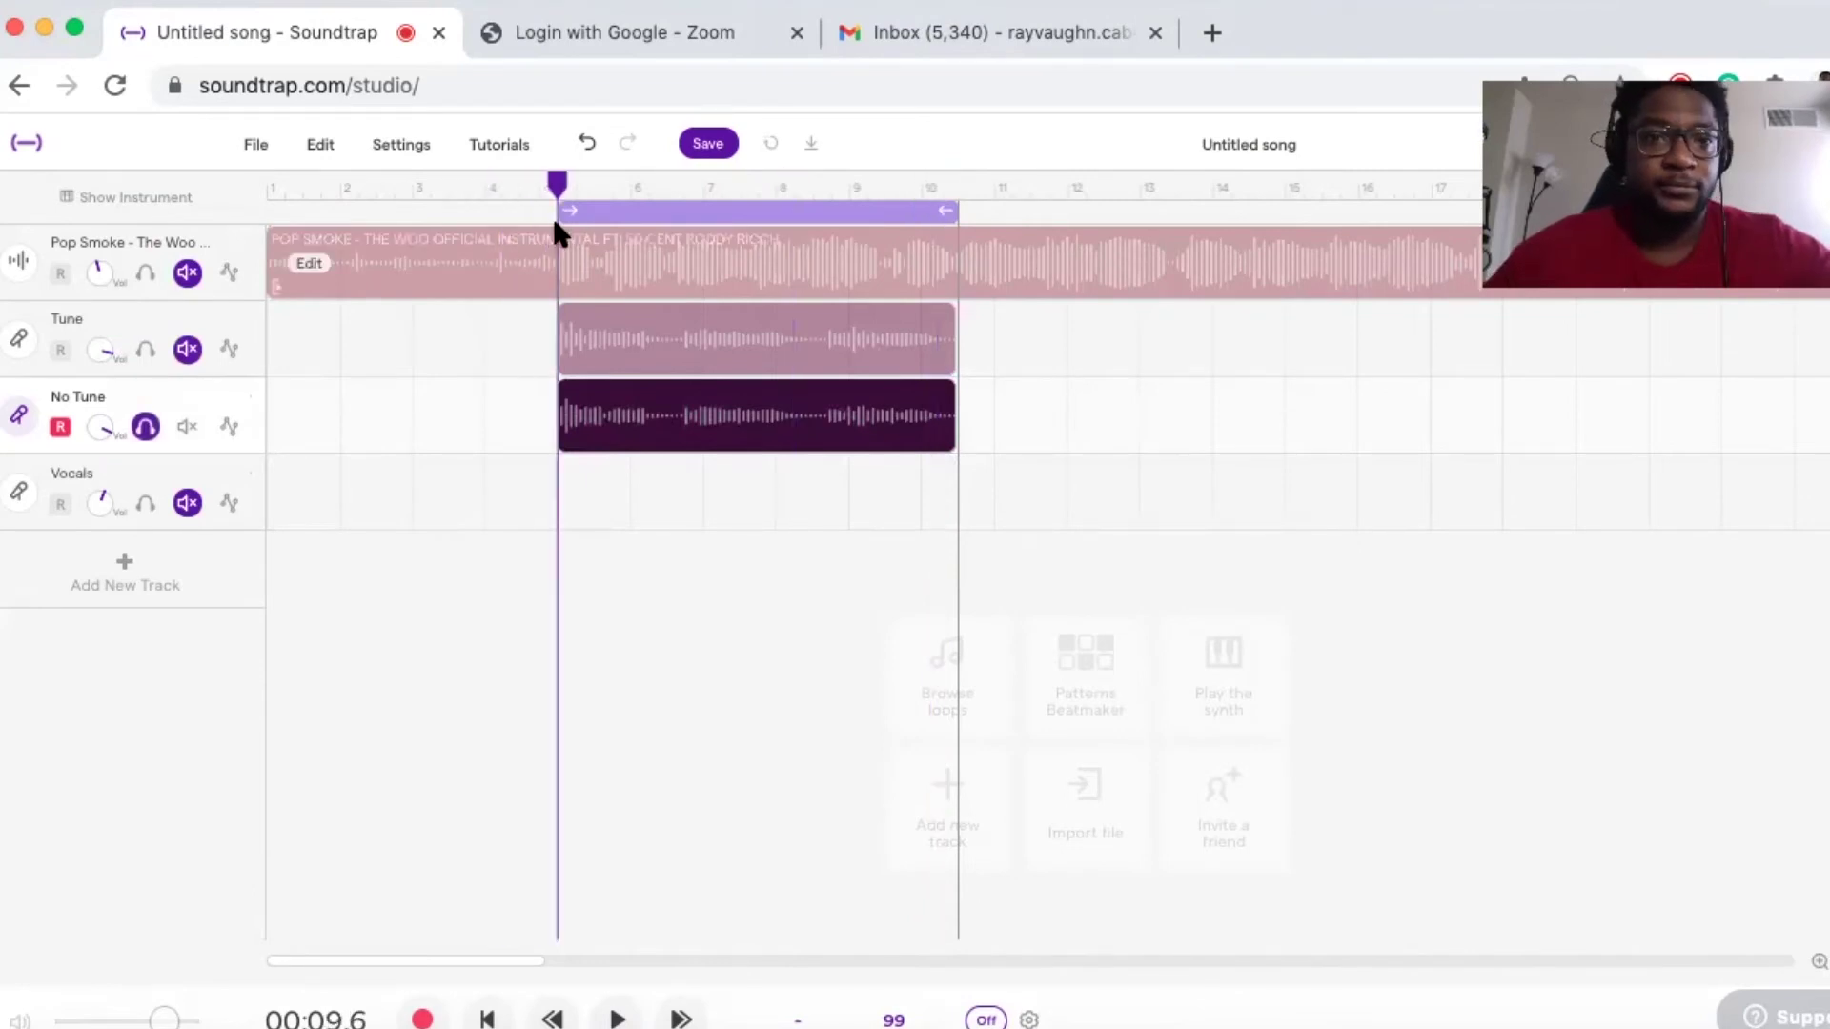
{"action": "key", "text": "space"}
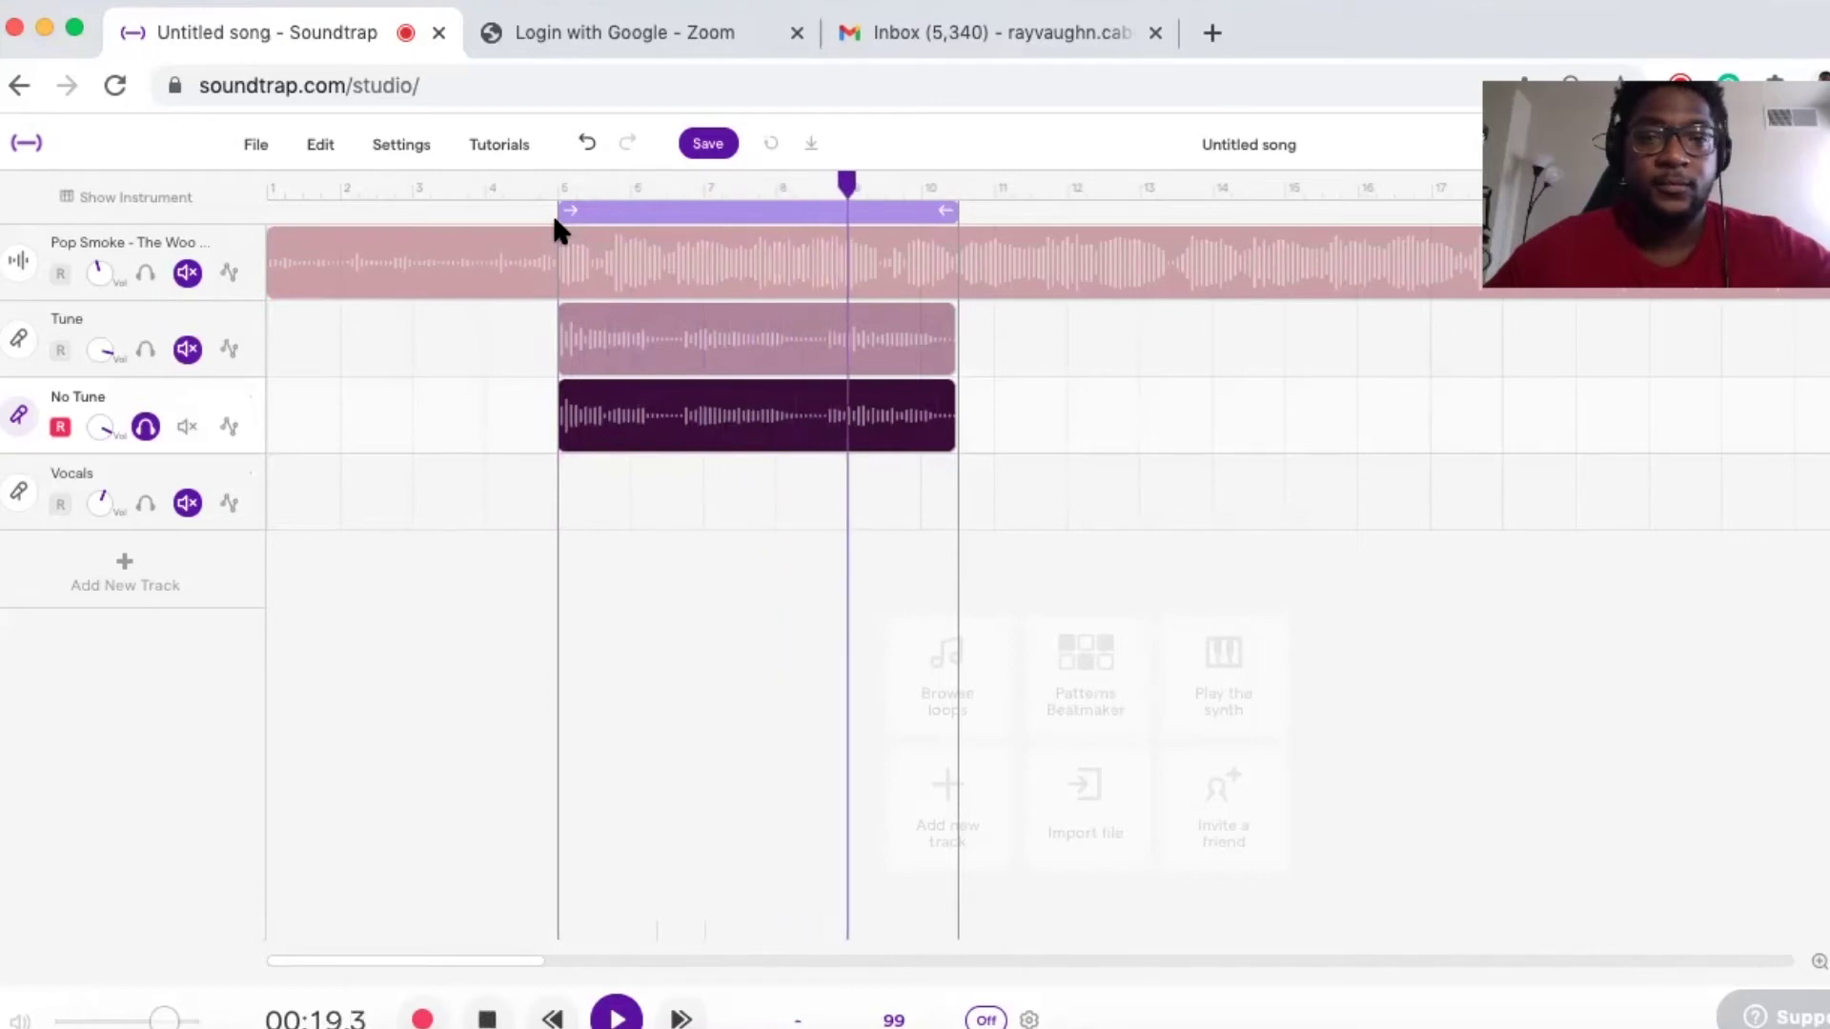
{"action": "key", "text": "space"}
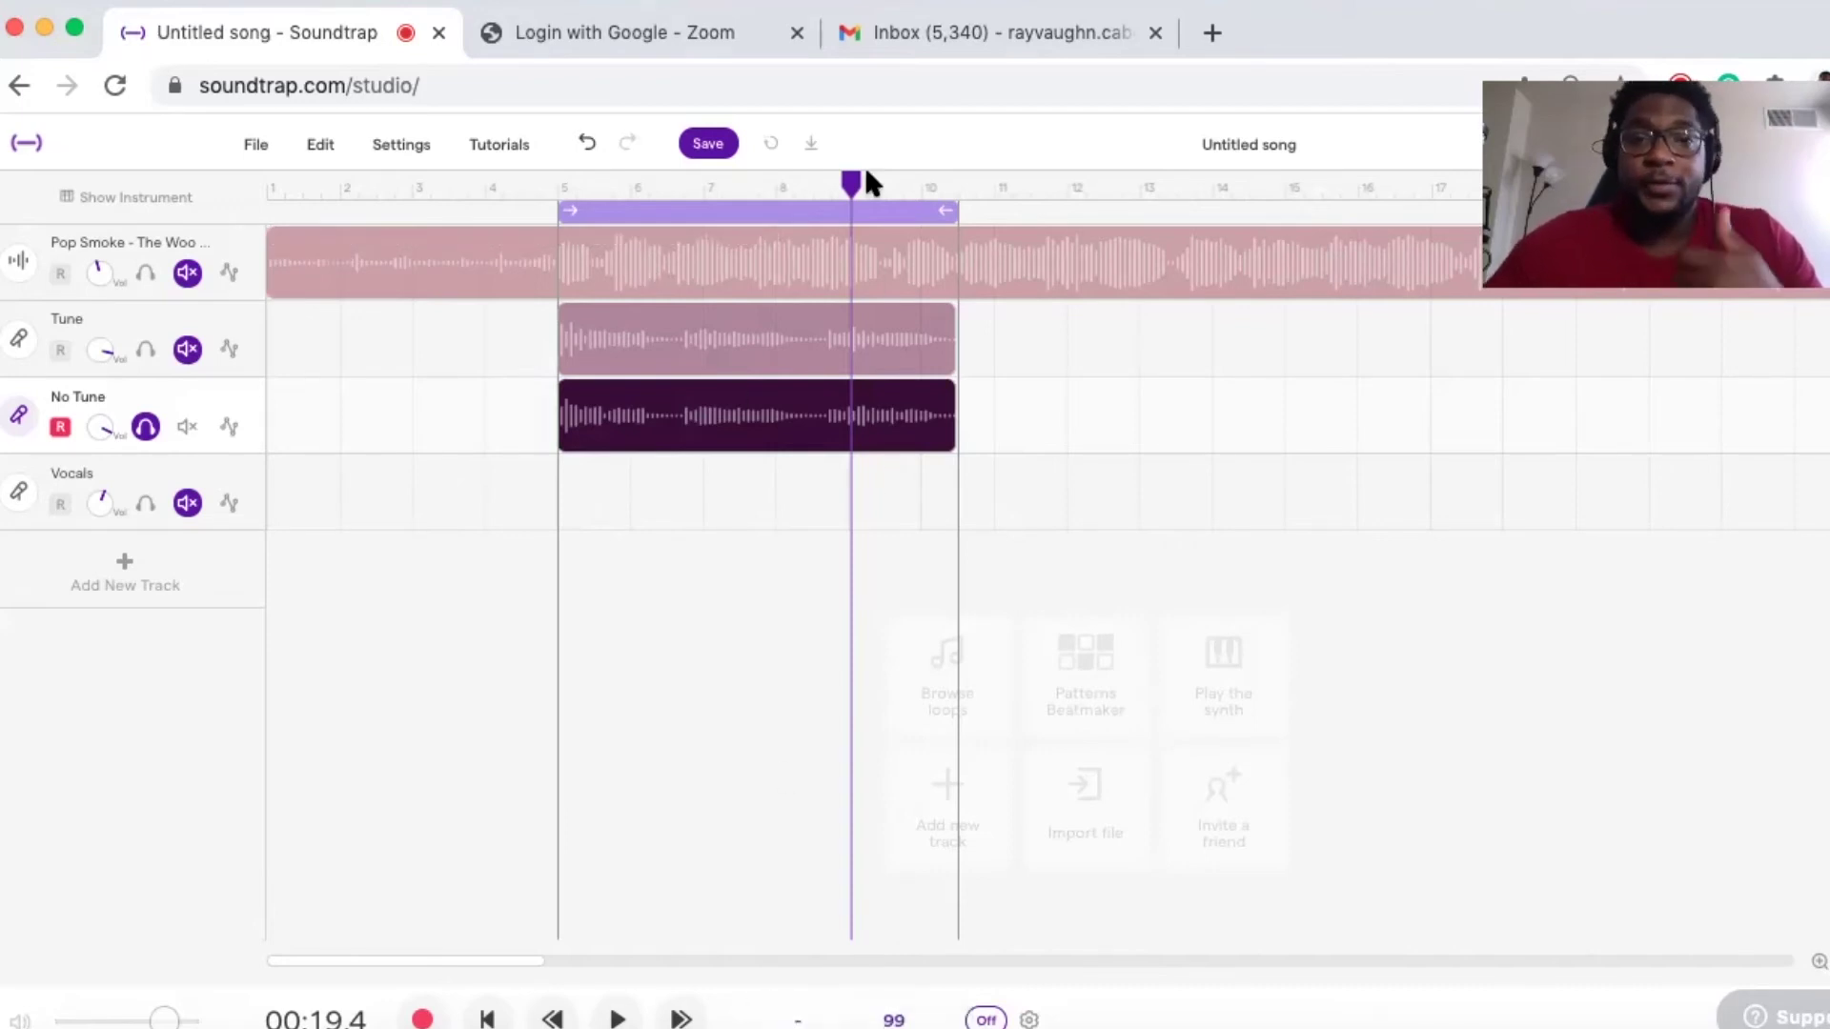
- Return the playhead to bar 5 and apply Auto-Tune to the No Tune clip in G Major at the Heavy setting
{"action": "left_click_drag", "start_coordinate": [853, 181], "coordinate": [558, 215]}
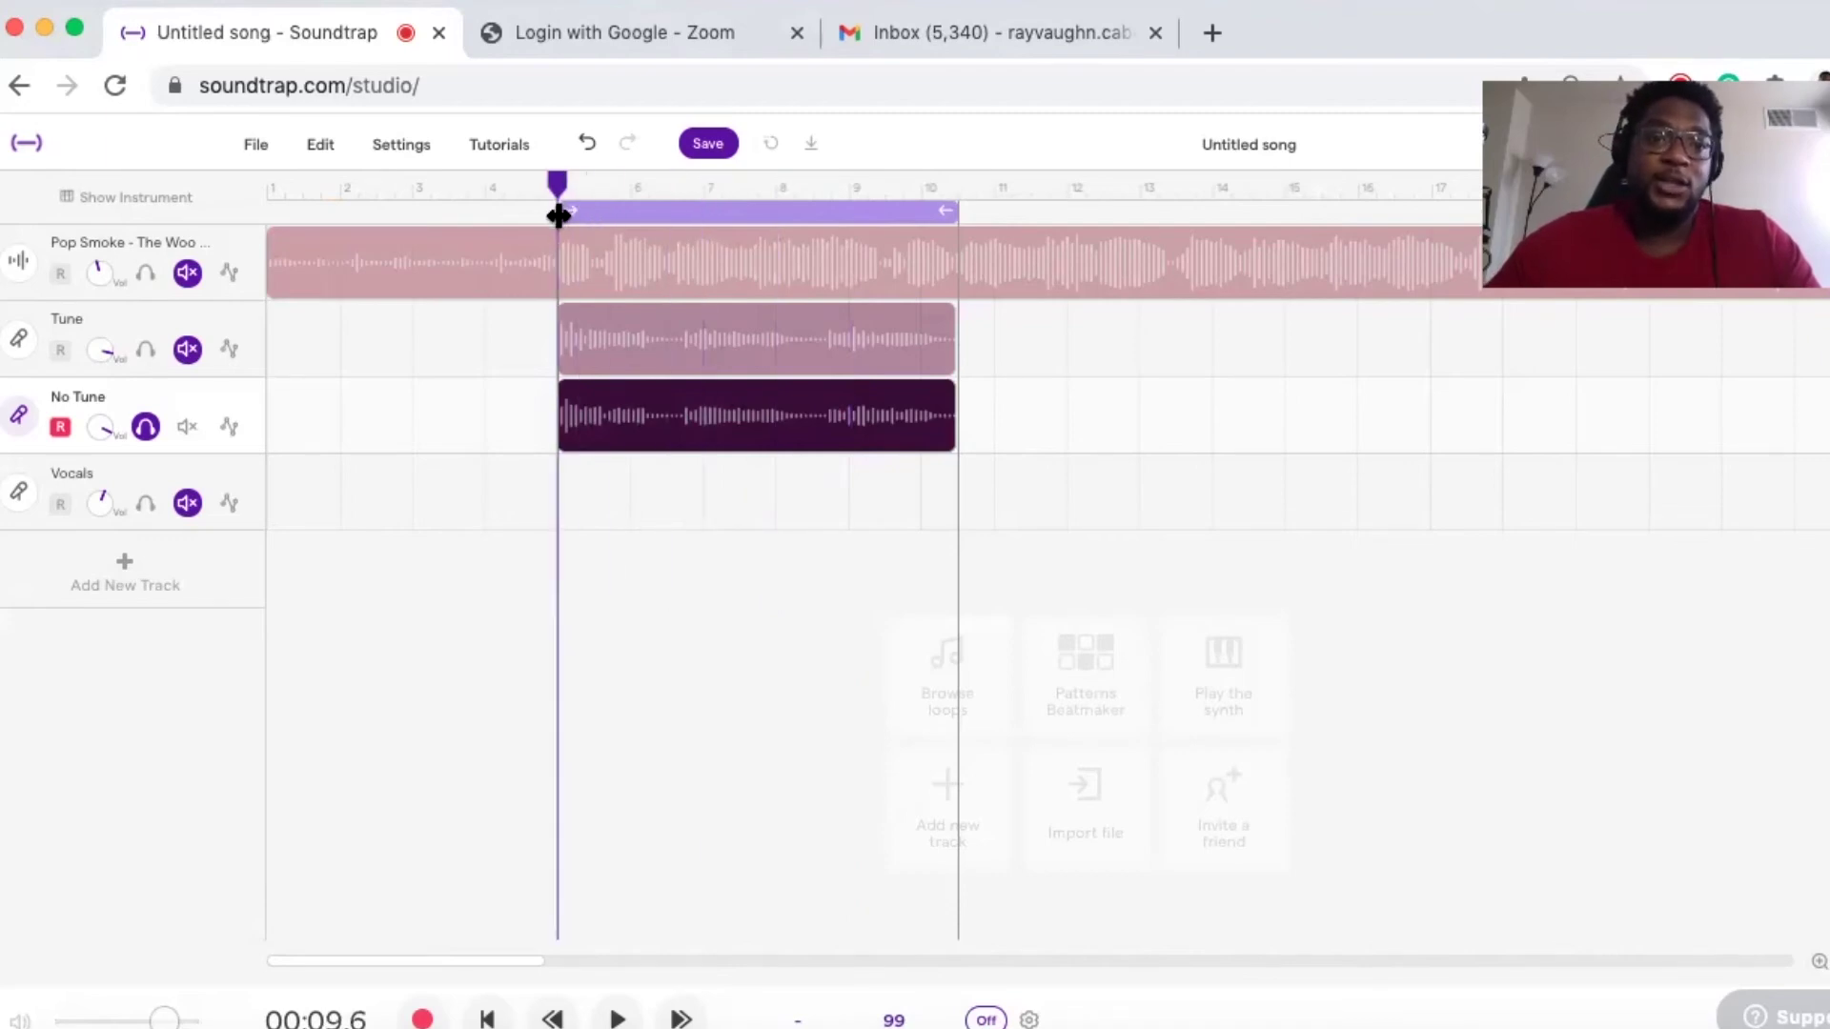
{"action": "right_click", "coordinate": [598, 416]}
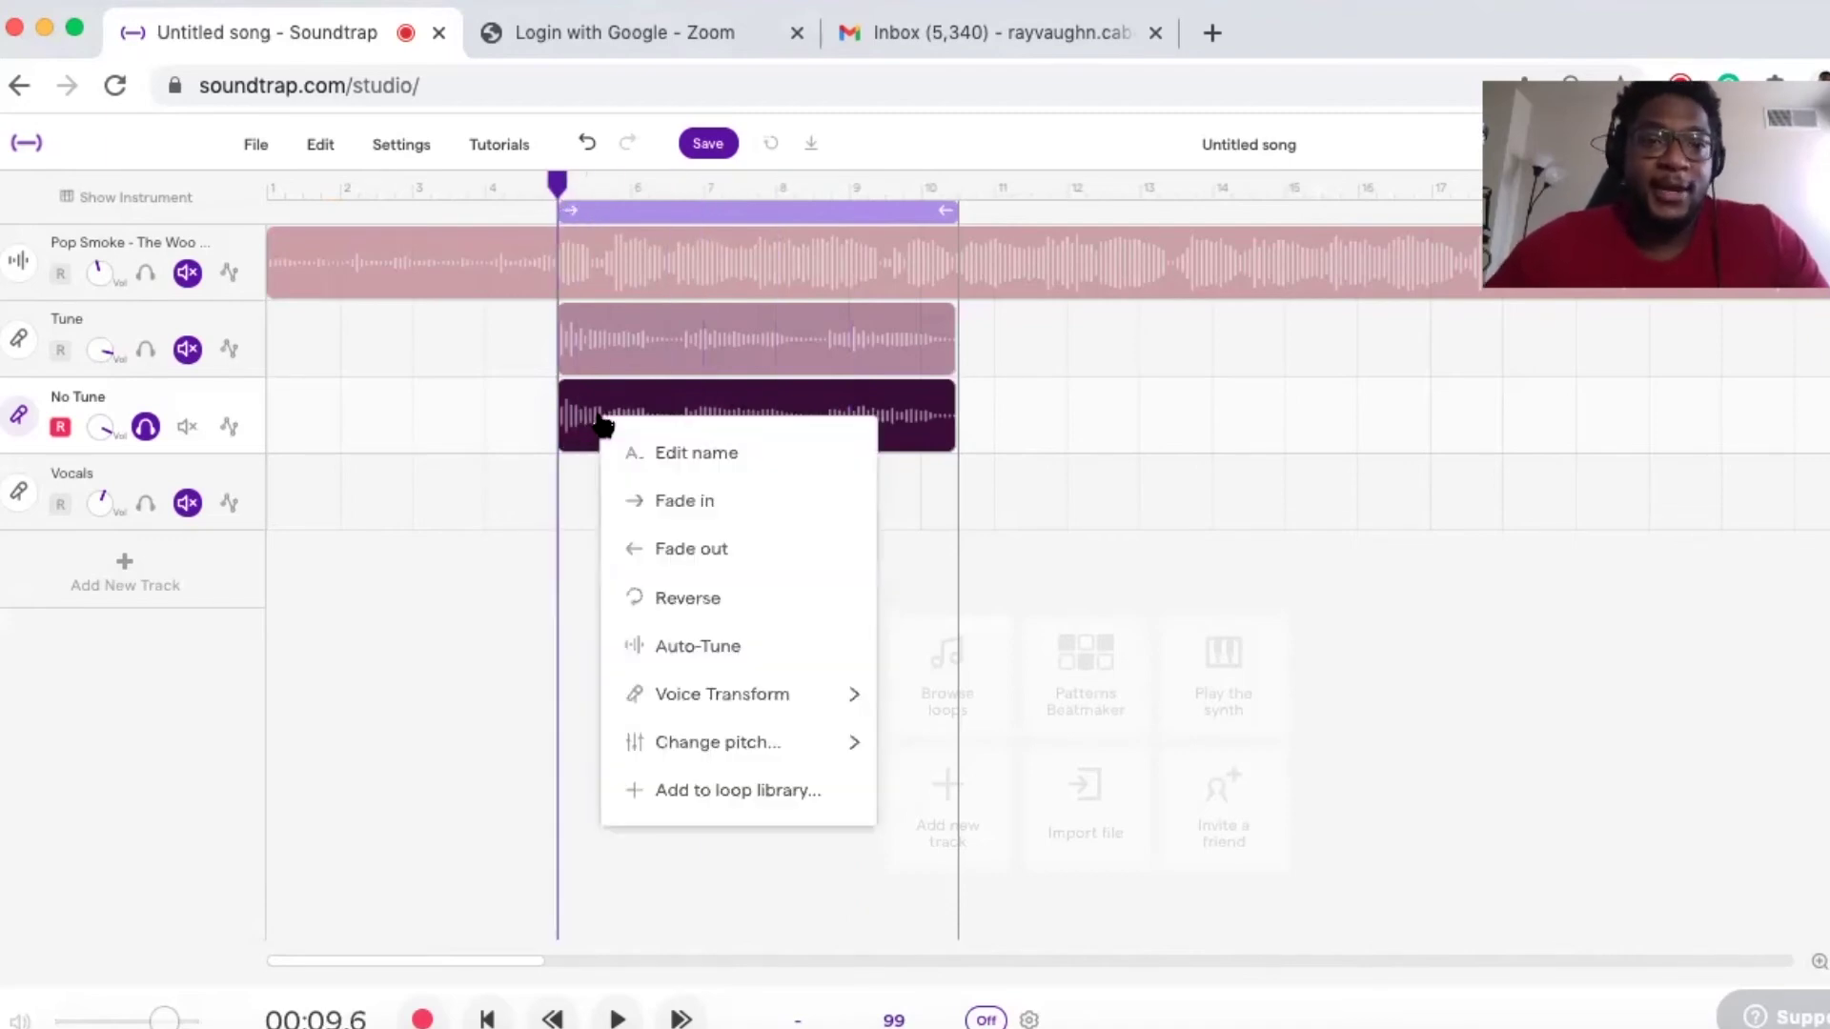
{"action": "left_click", "coordinate": [696, 648]}
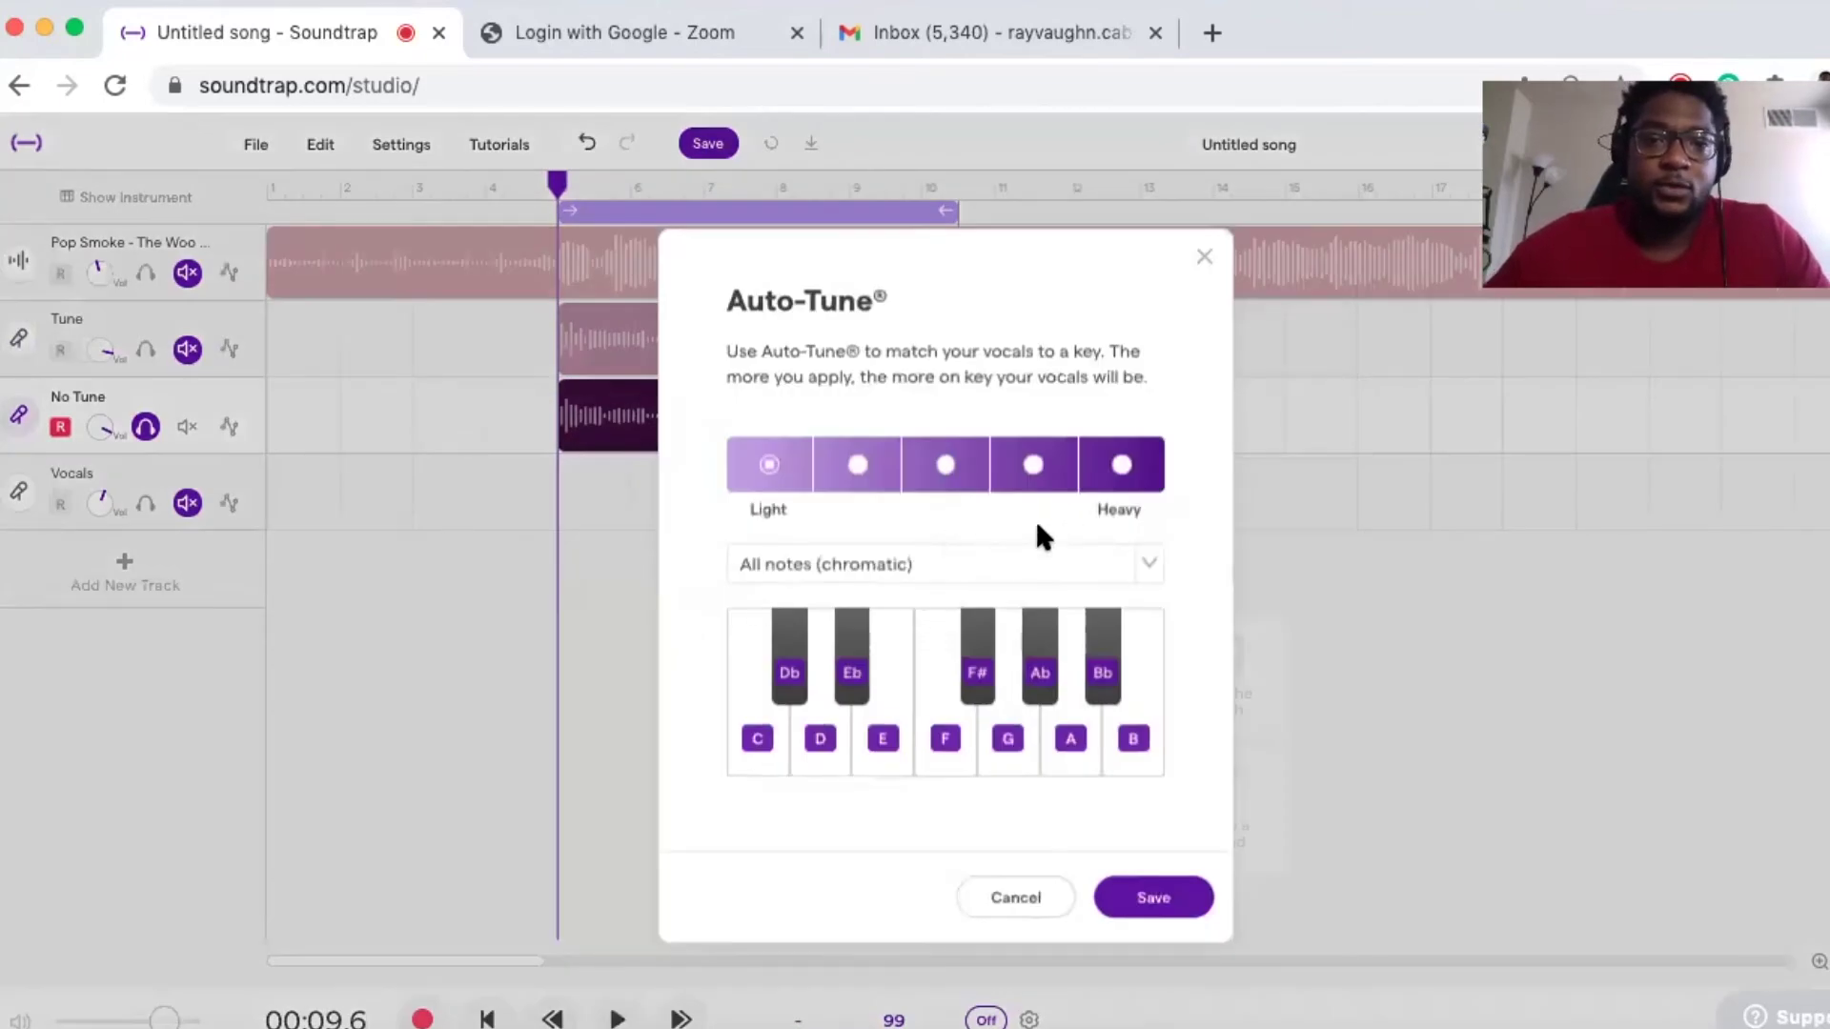
{"action": "left_click", "coordinate": [1151, 561]}
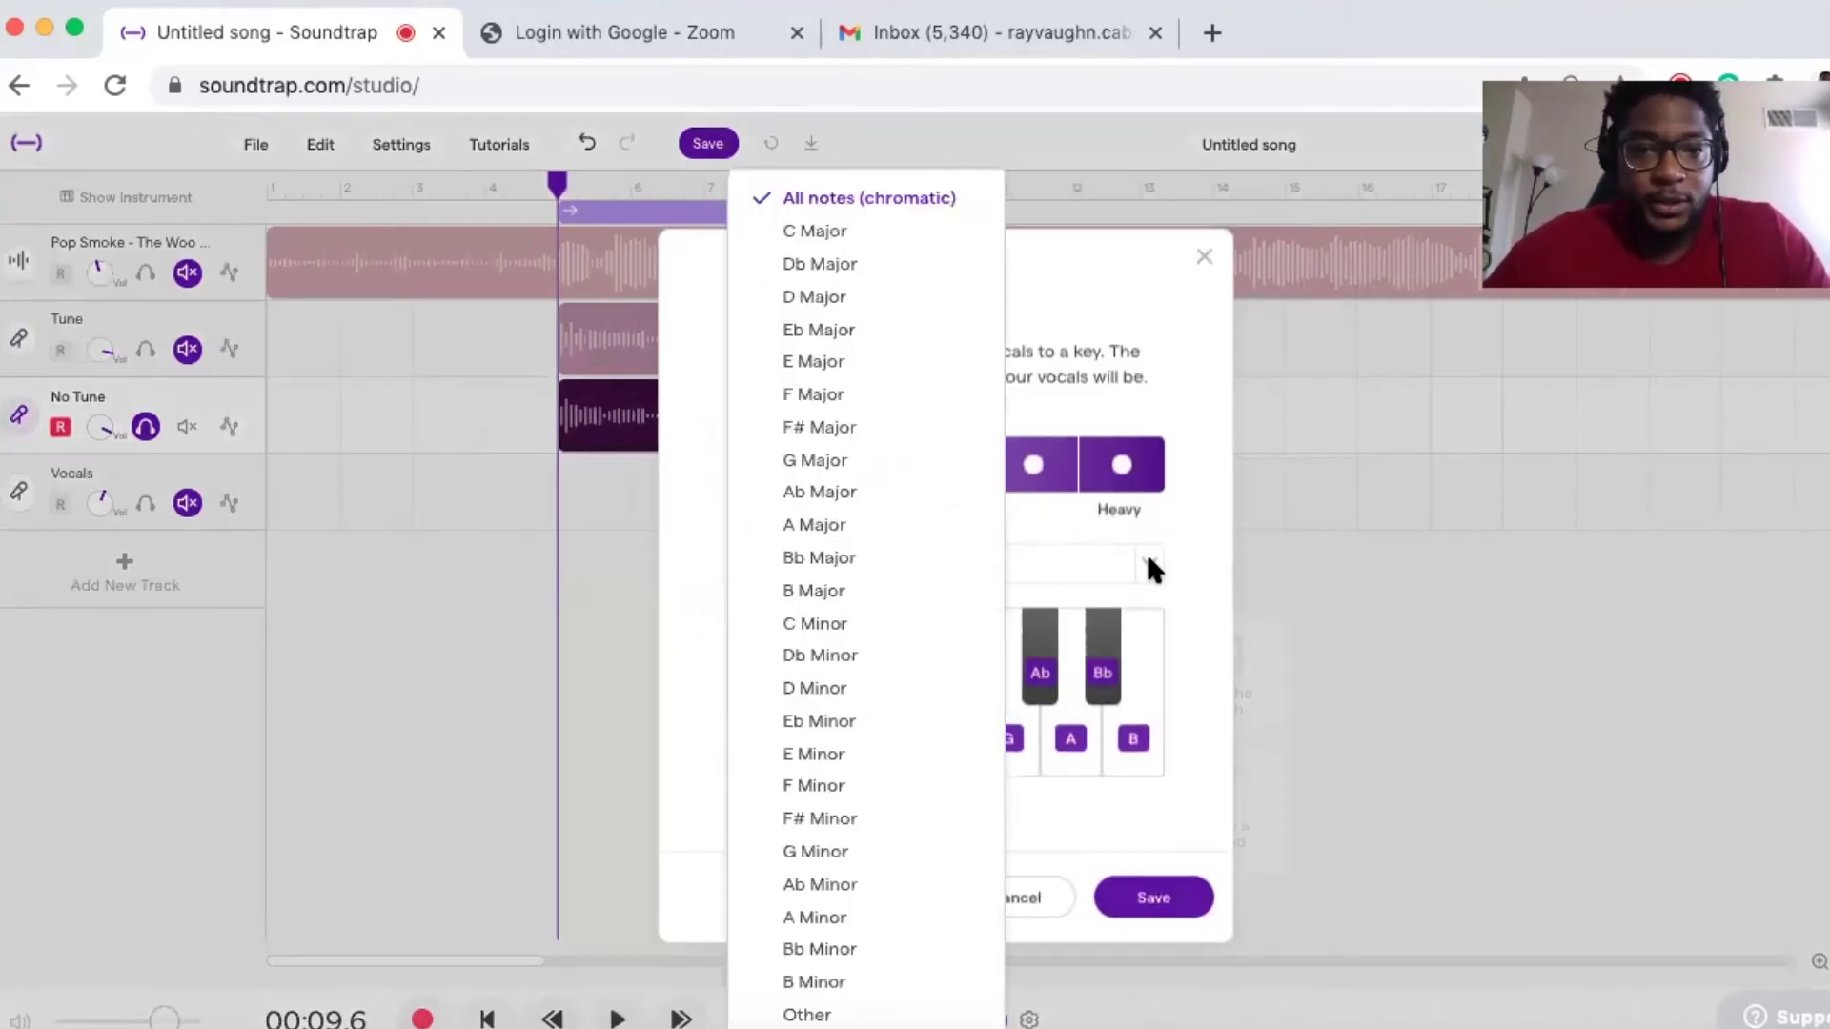
{"action": "left_click", "coordinate": [865, 461]}
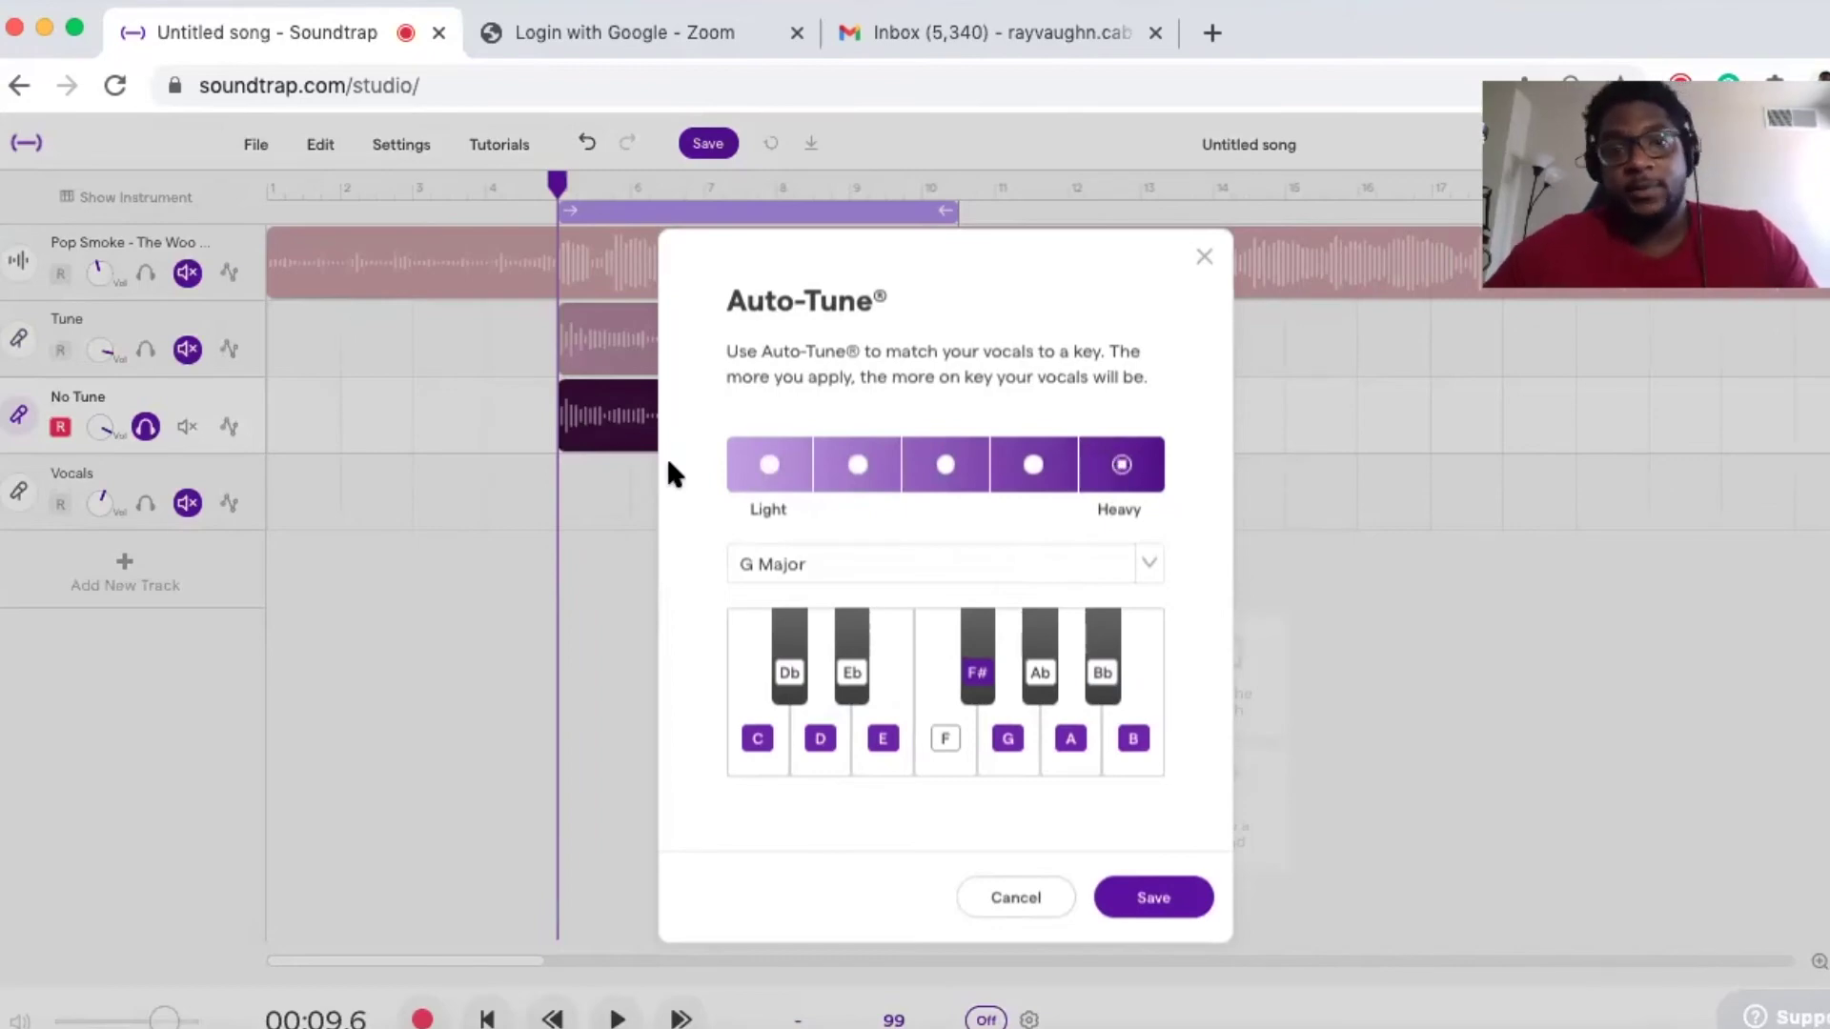
{"action": "left_click", "coordinate": [767, 466]}
{"action": "left_click", "coordinate": [945, 463]}
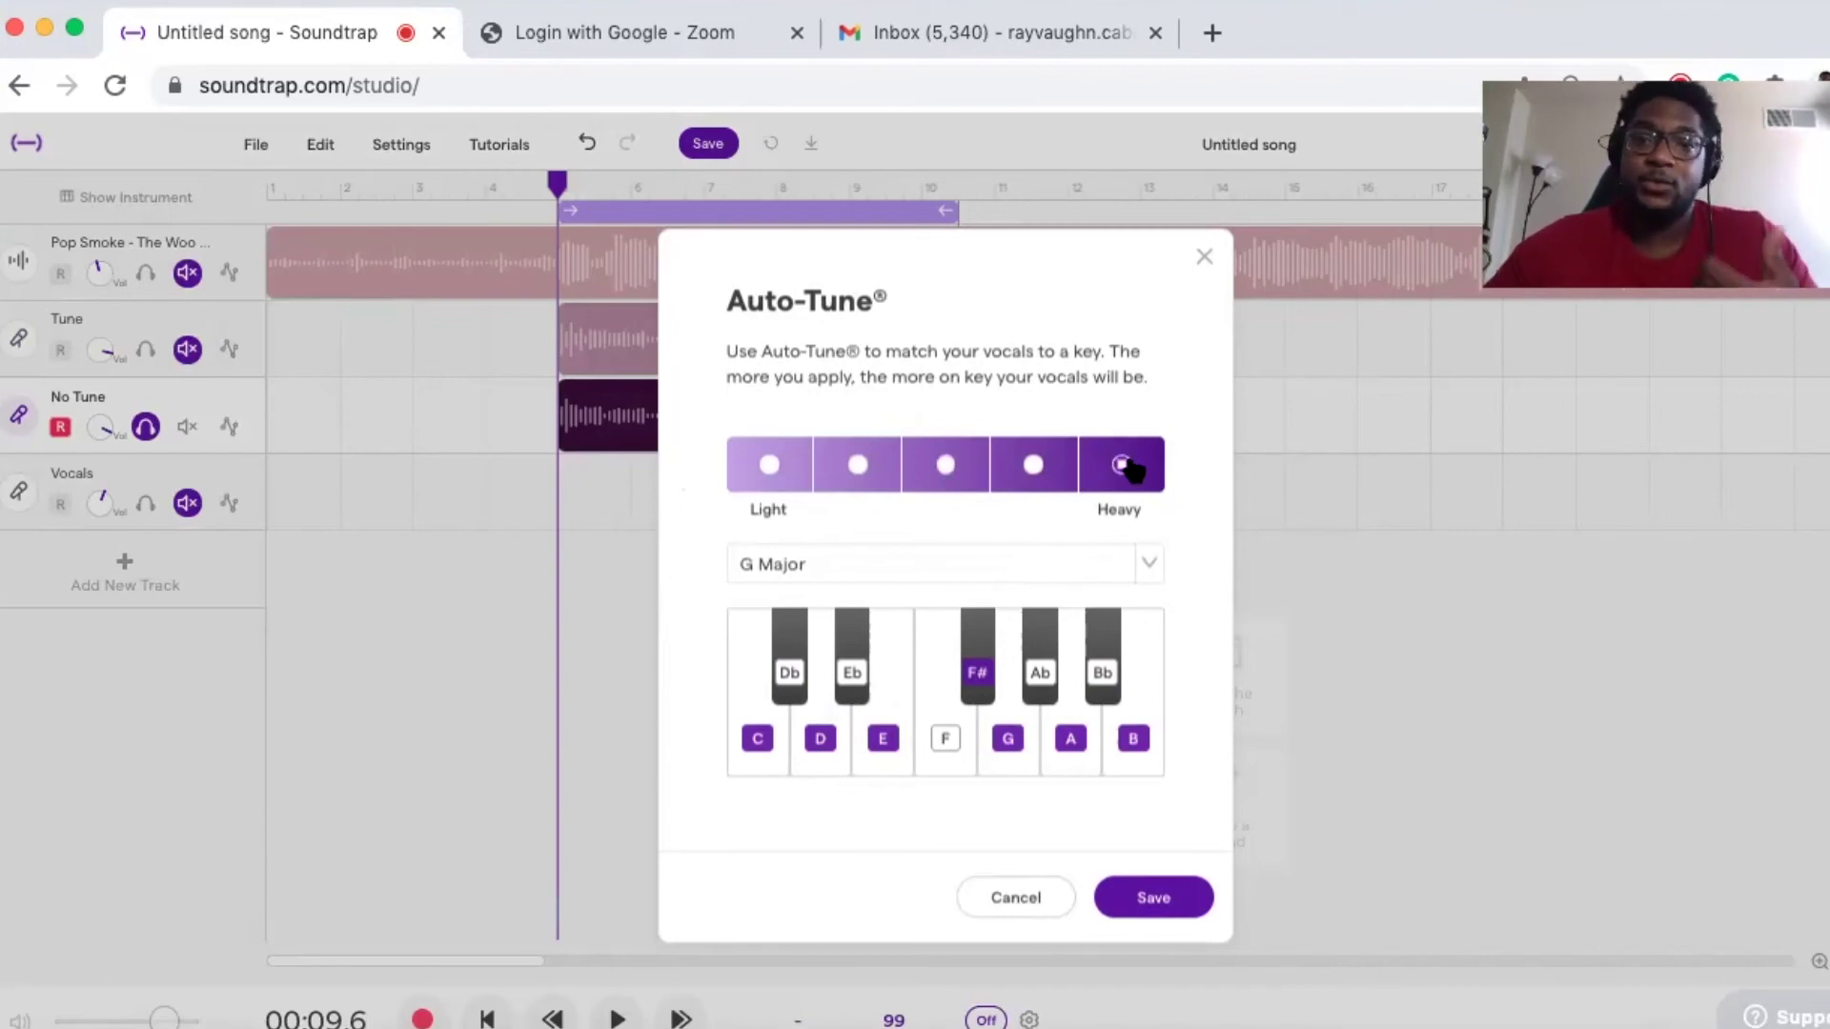
{"action": "left_click", "coordinate": [1163, 891]}
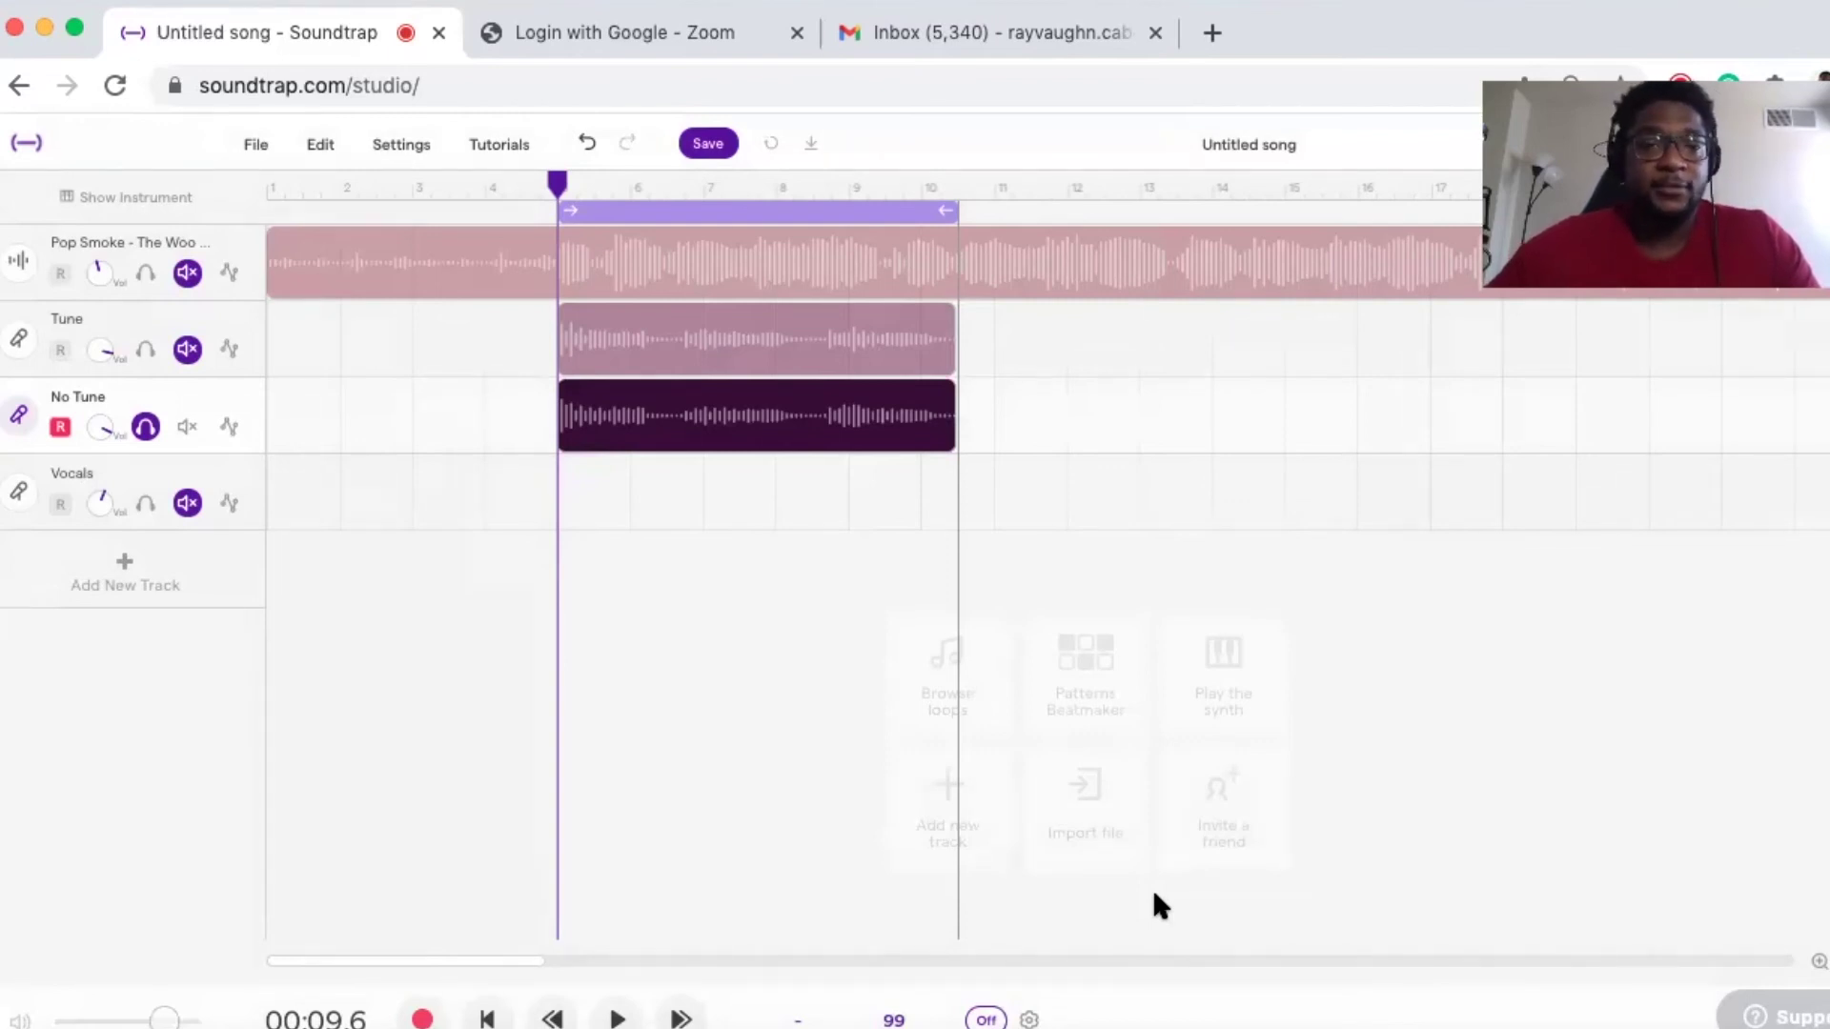
- Listen to the auto-tuned No Tune clip, stop playback and return the playhead to bar 5
{"action": "key", "text": "space"}
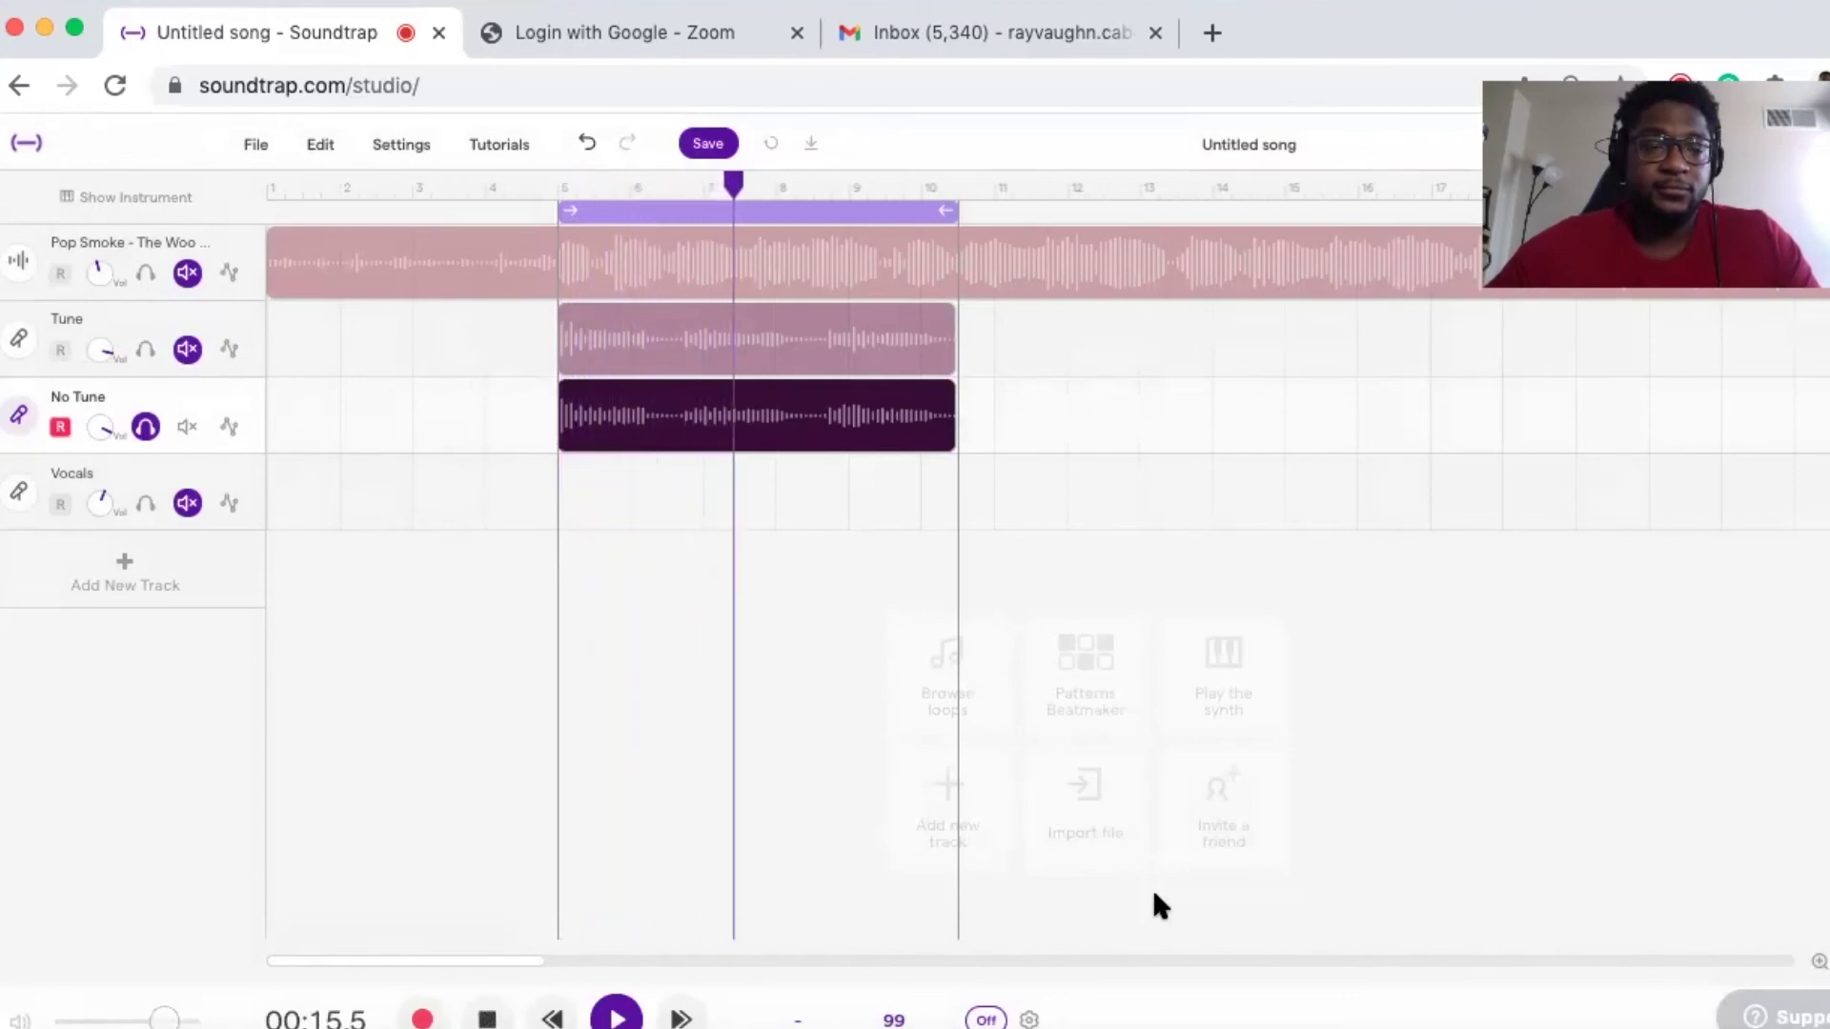
{"action": "key", "text": "space"}
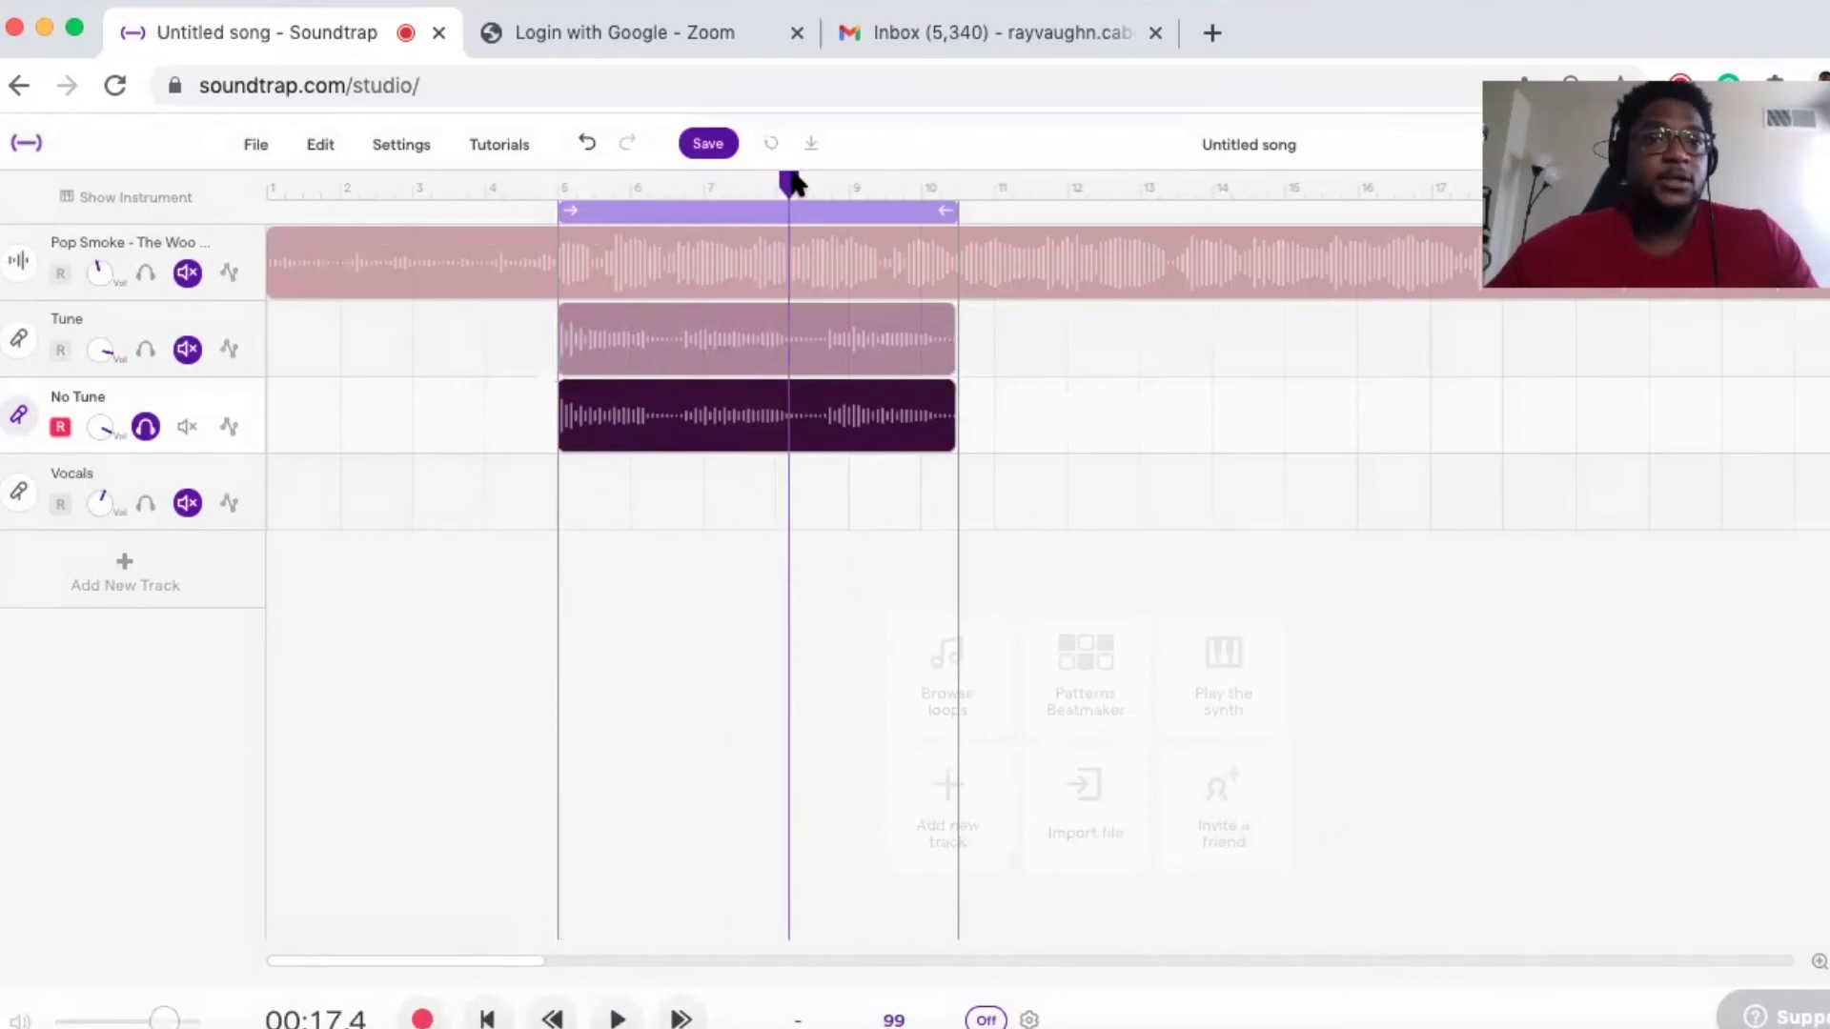
{"action": "left_click_drag", "start_coordinate": [791, 181], "coordinate": [558, 228]}
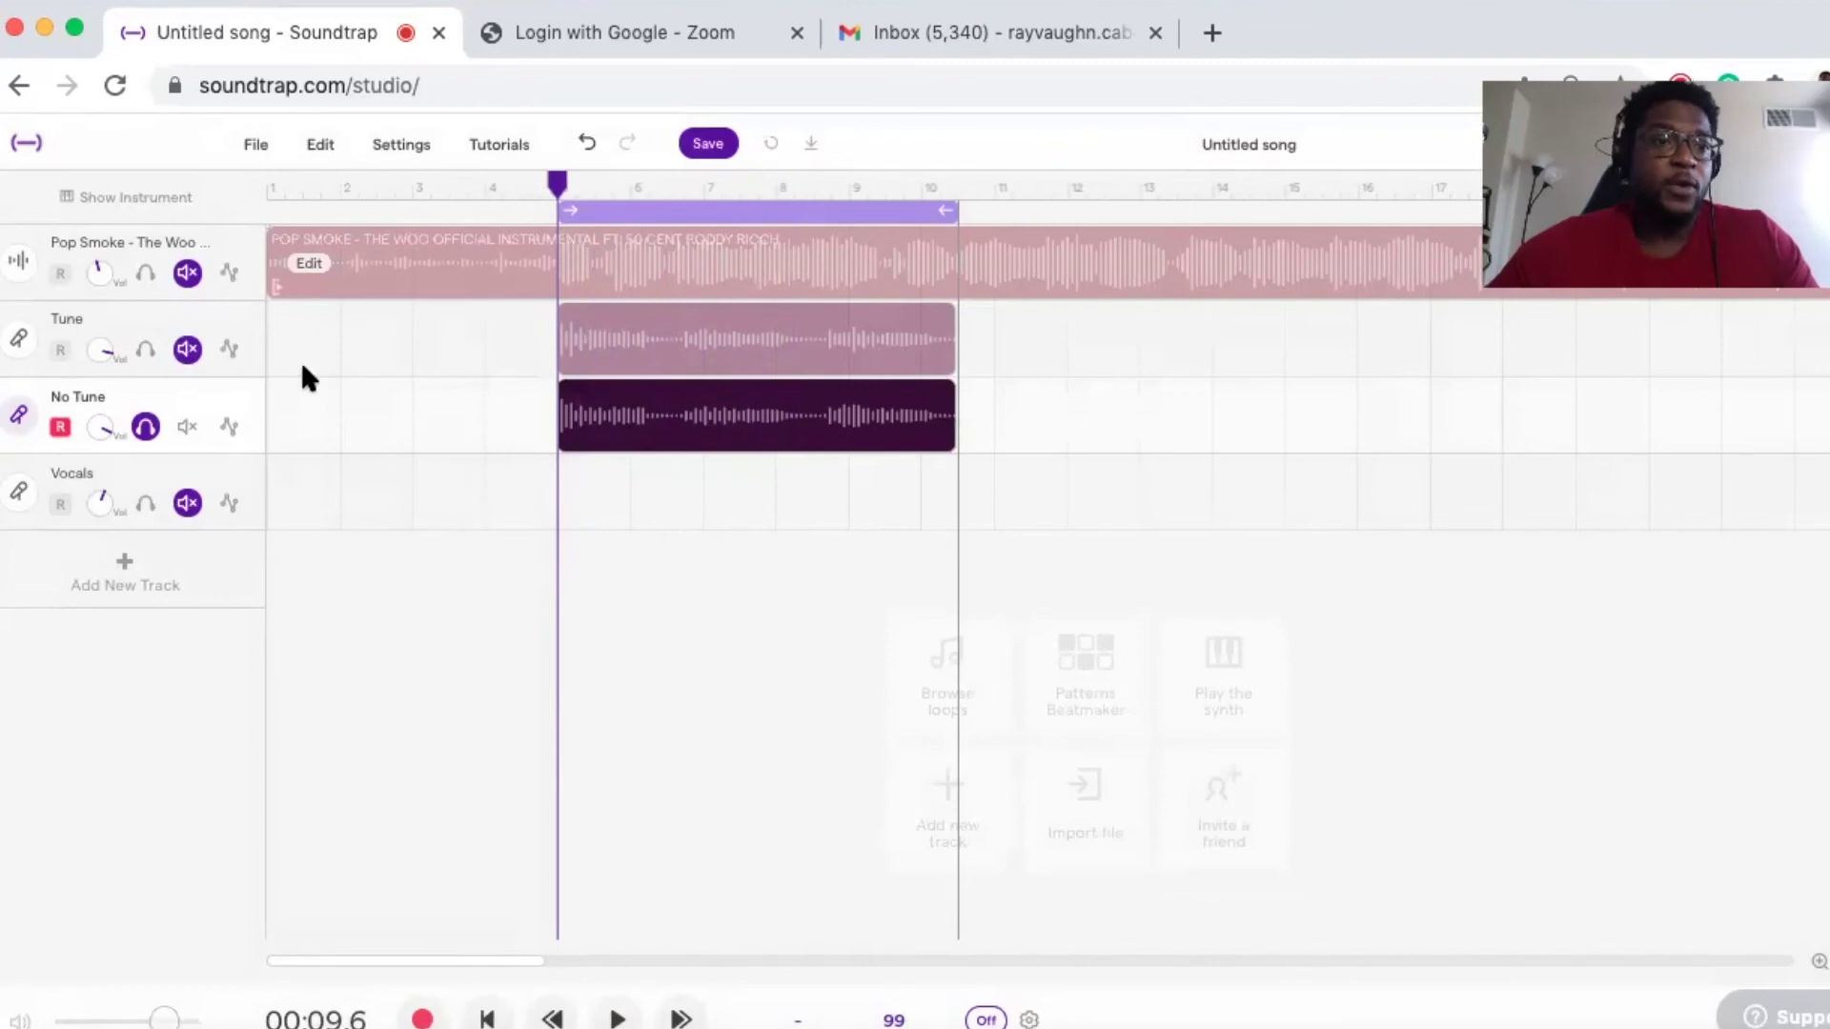
- Open the effects of the No Tune track and raise the Vocal Amp reverb to a high level
{"action": "left_click", "coordinate": [18, 417]}
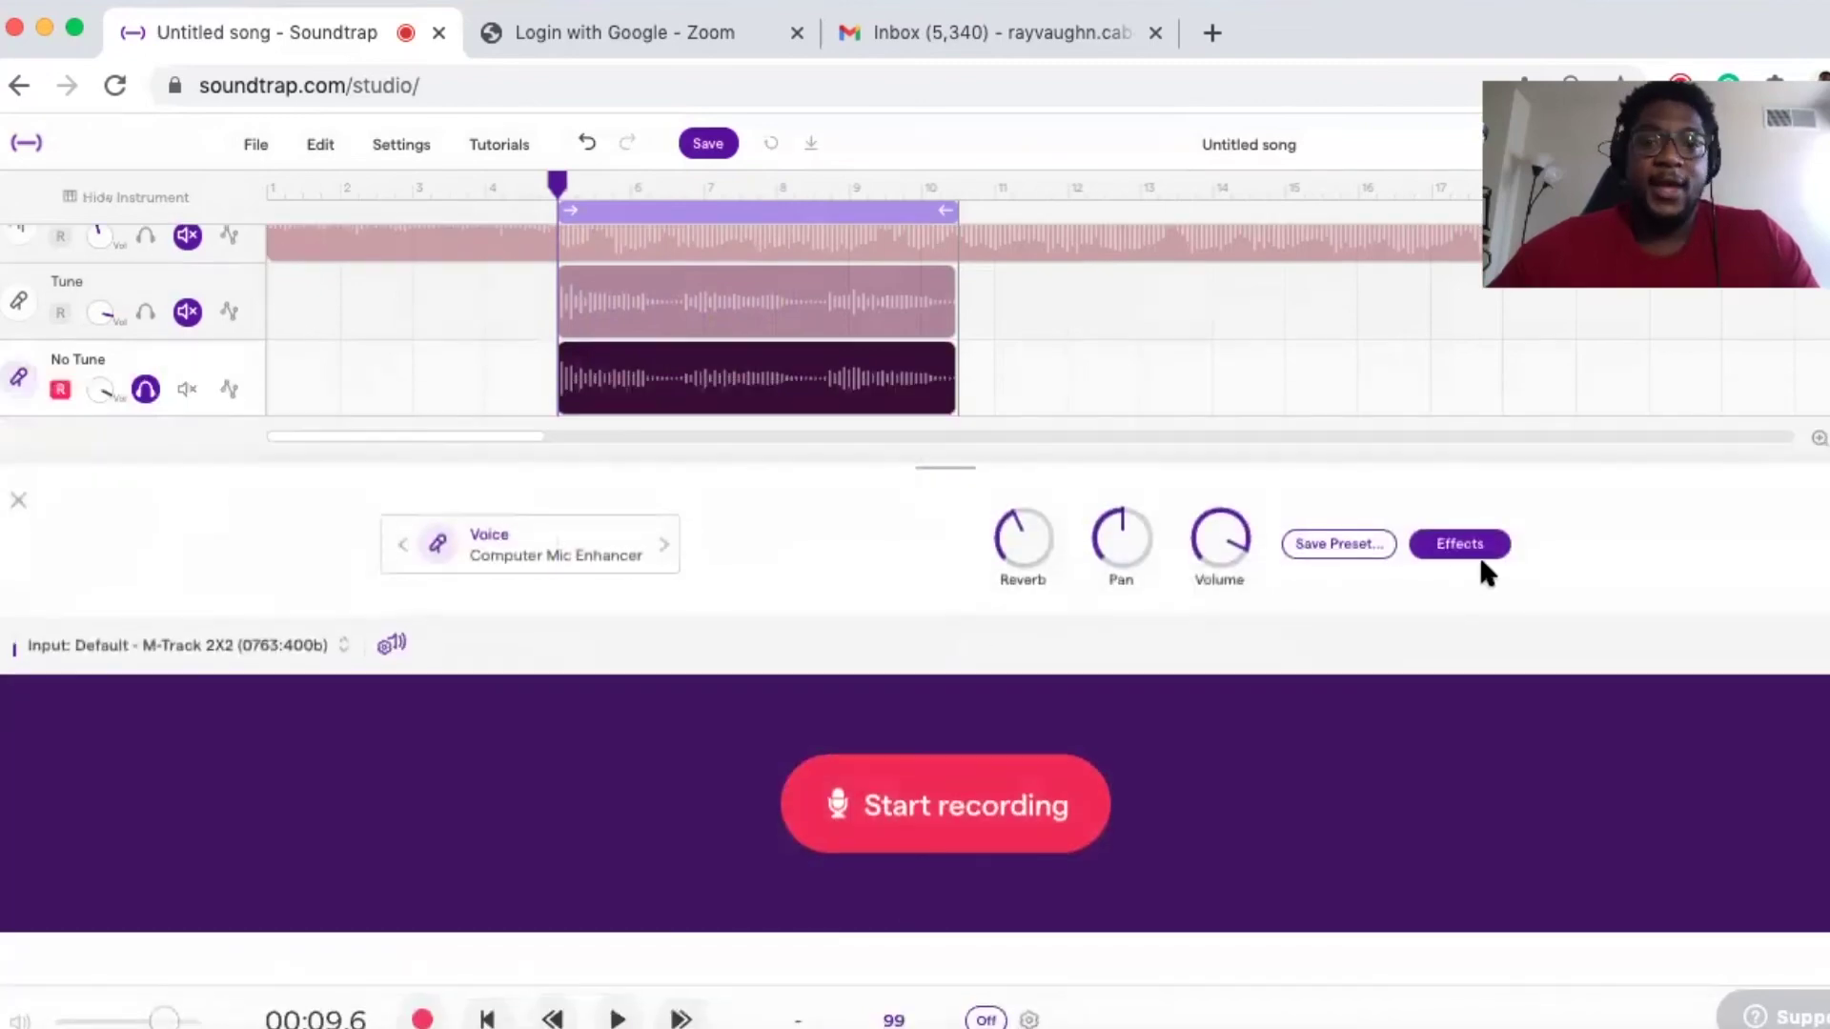
{"action": "left_click", "coordinate": [1481, 541]}
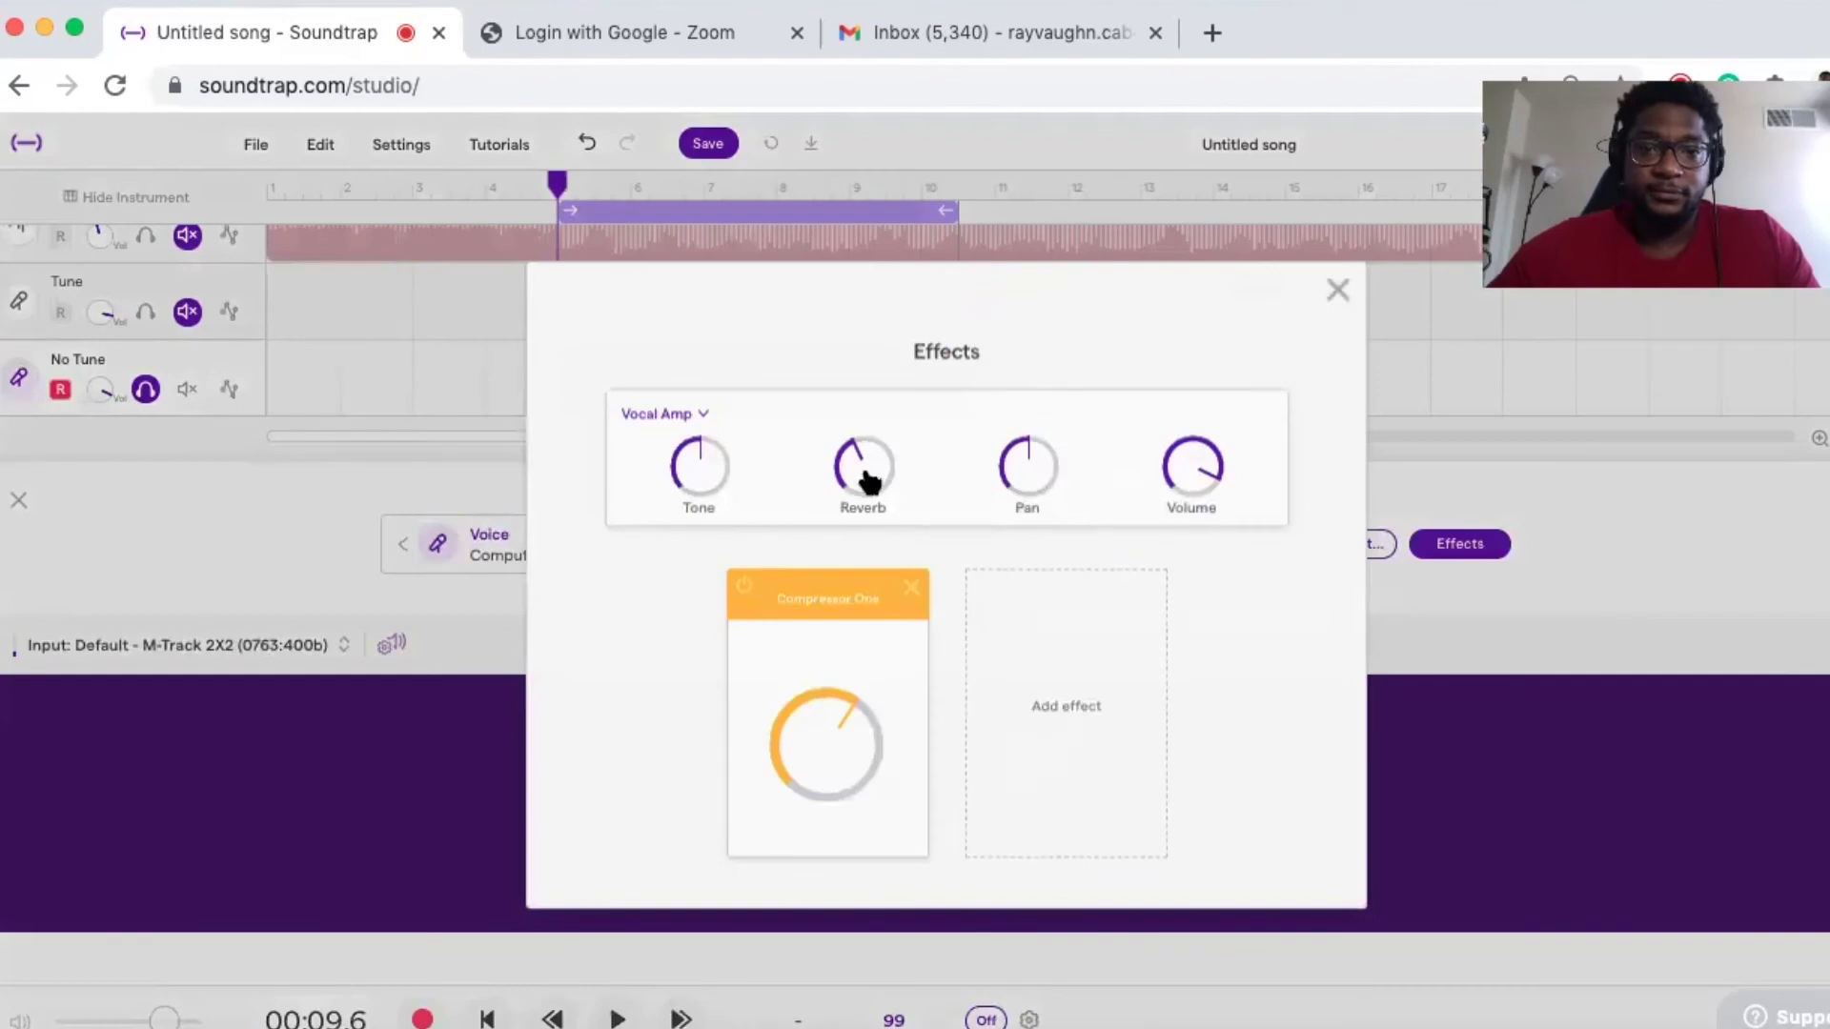
{"action": "left_click_drag", "start_coordinate": [858, 467], "coordinate": [858, 266]}
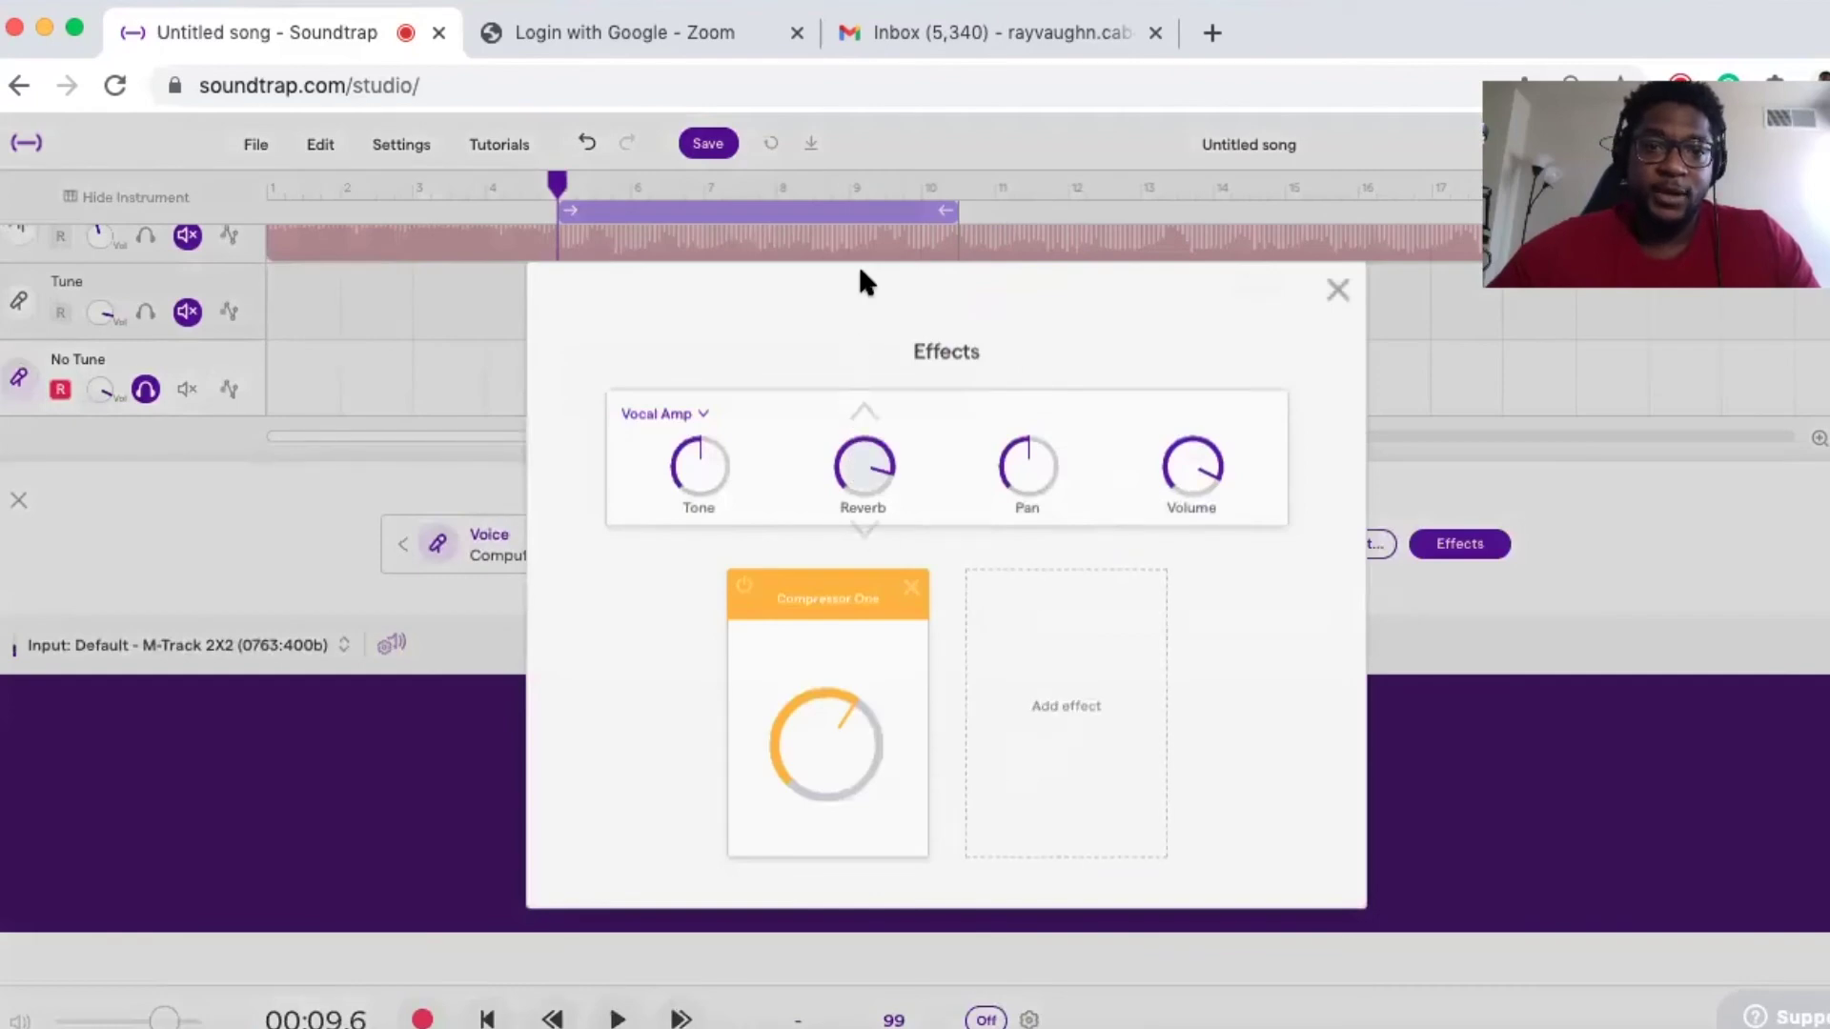
- Add a Delay effect to the No Tune track, lower its Mix and play the section from bar 5
{"action": "left_click", "coordinate": [1052, 688]}
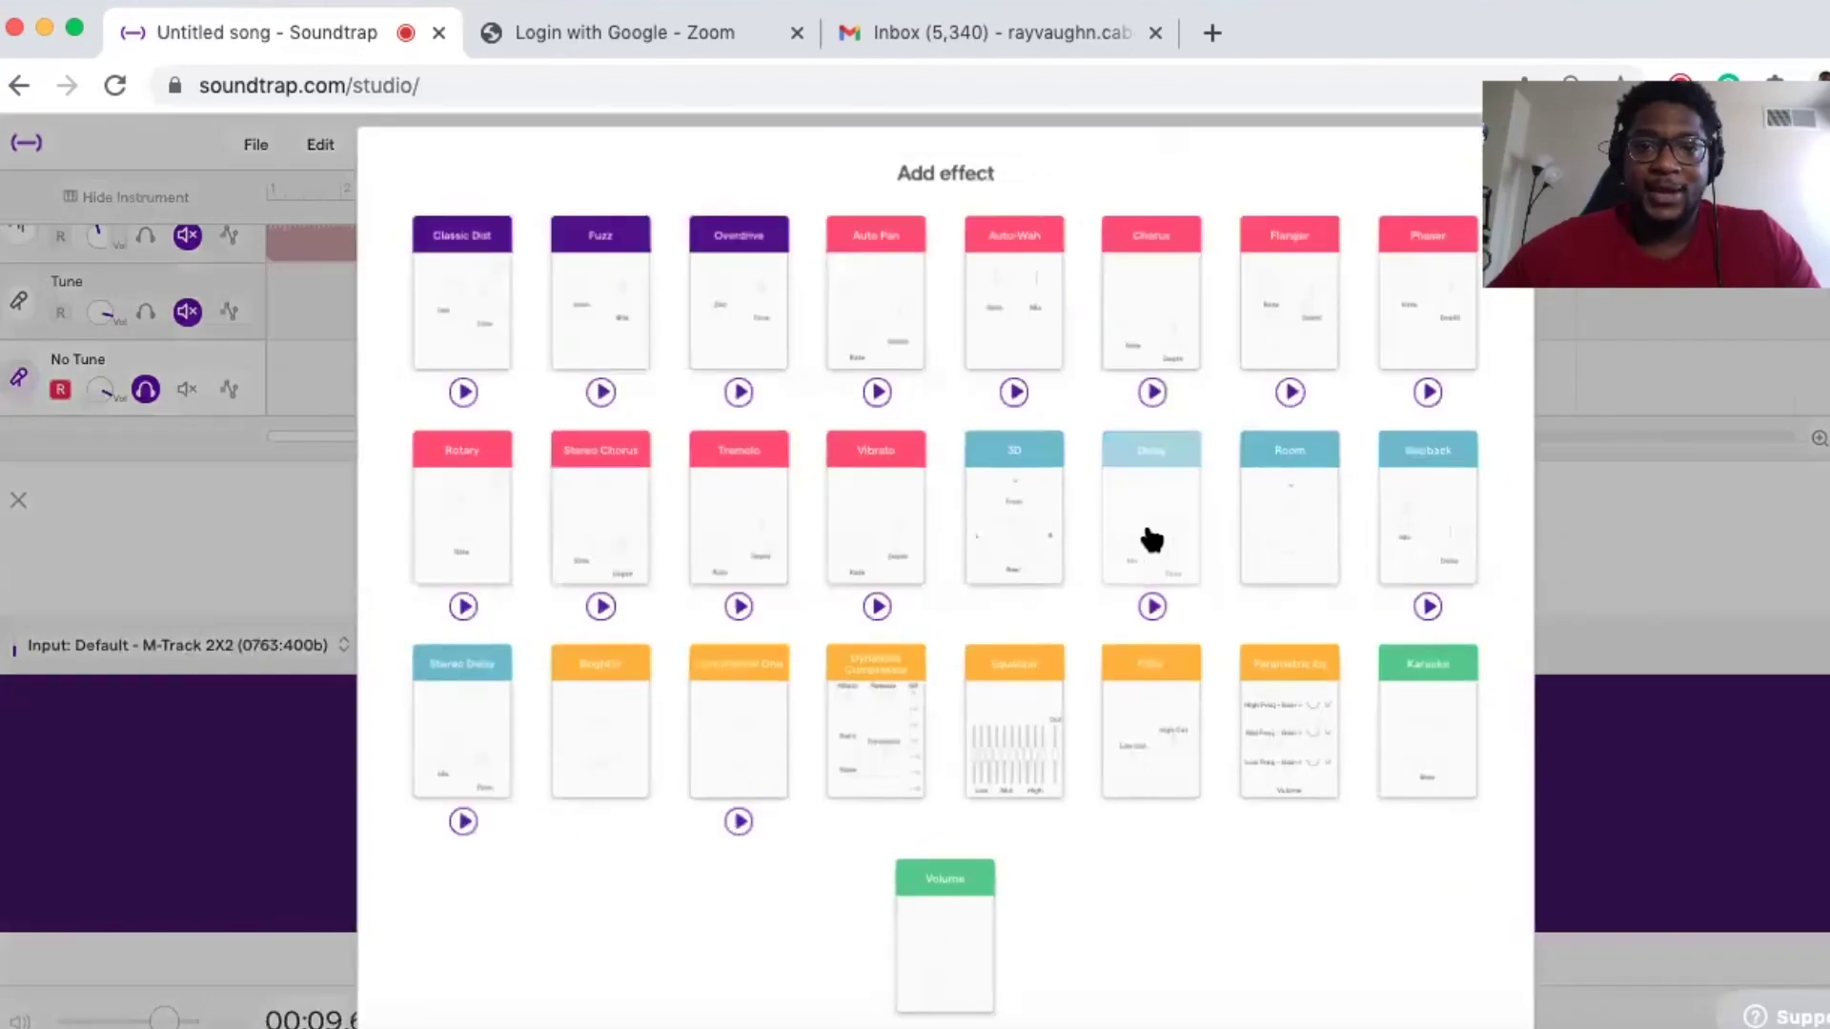
{"action": "left_click", "coordinate": [1151, 539]}
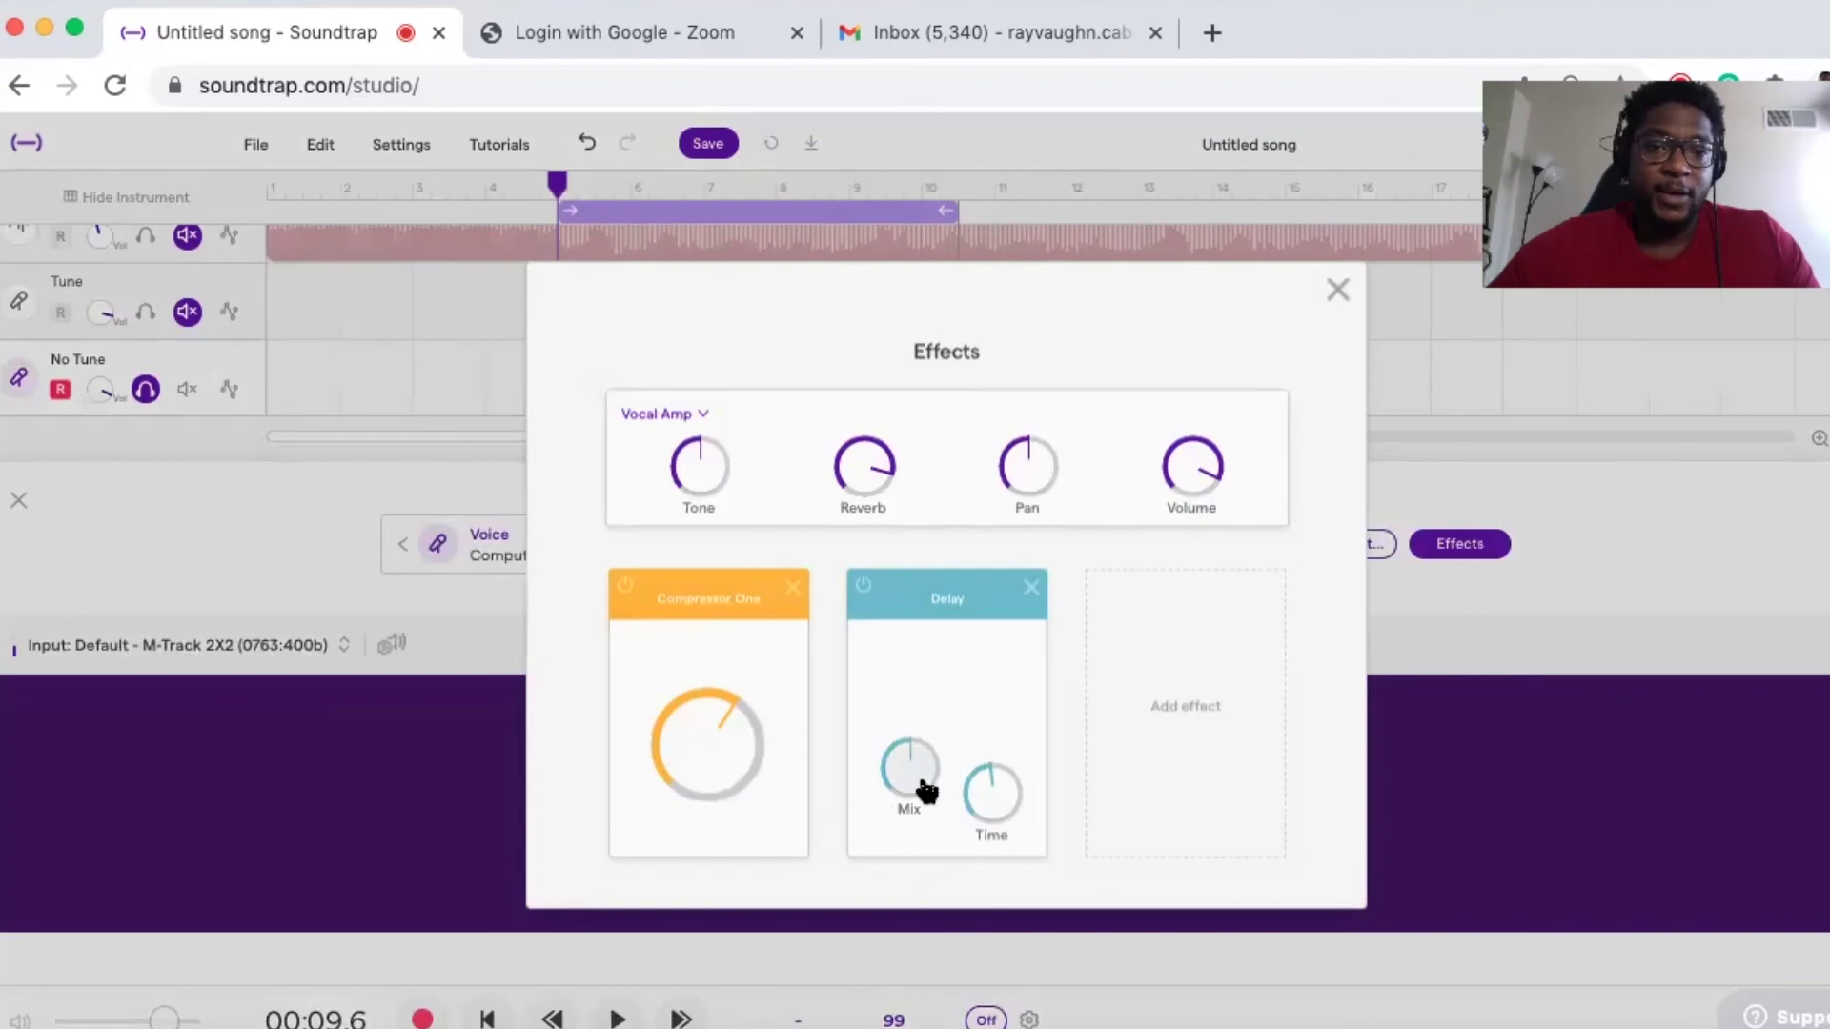
{"action": "left_click_drag", "start_coordinate": [913, 774], "coordinate": [901, 850]}
{"action": "key", "text": "space"}
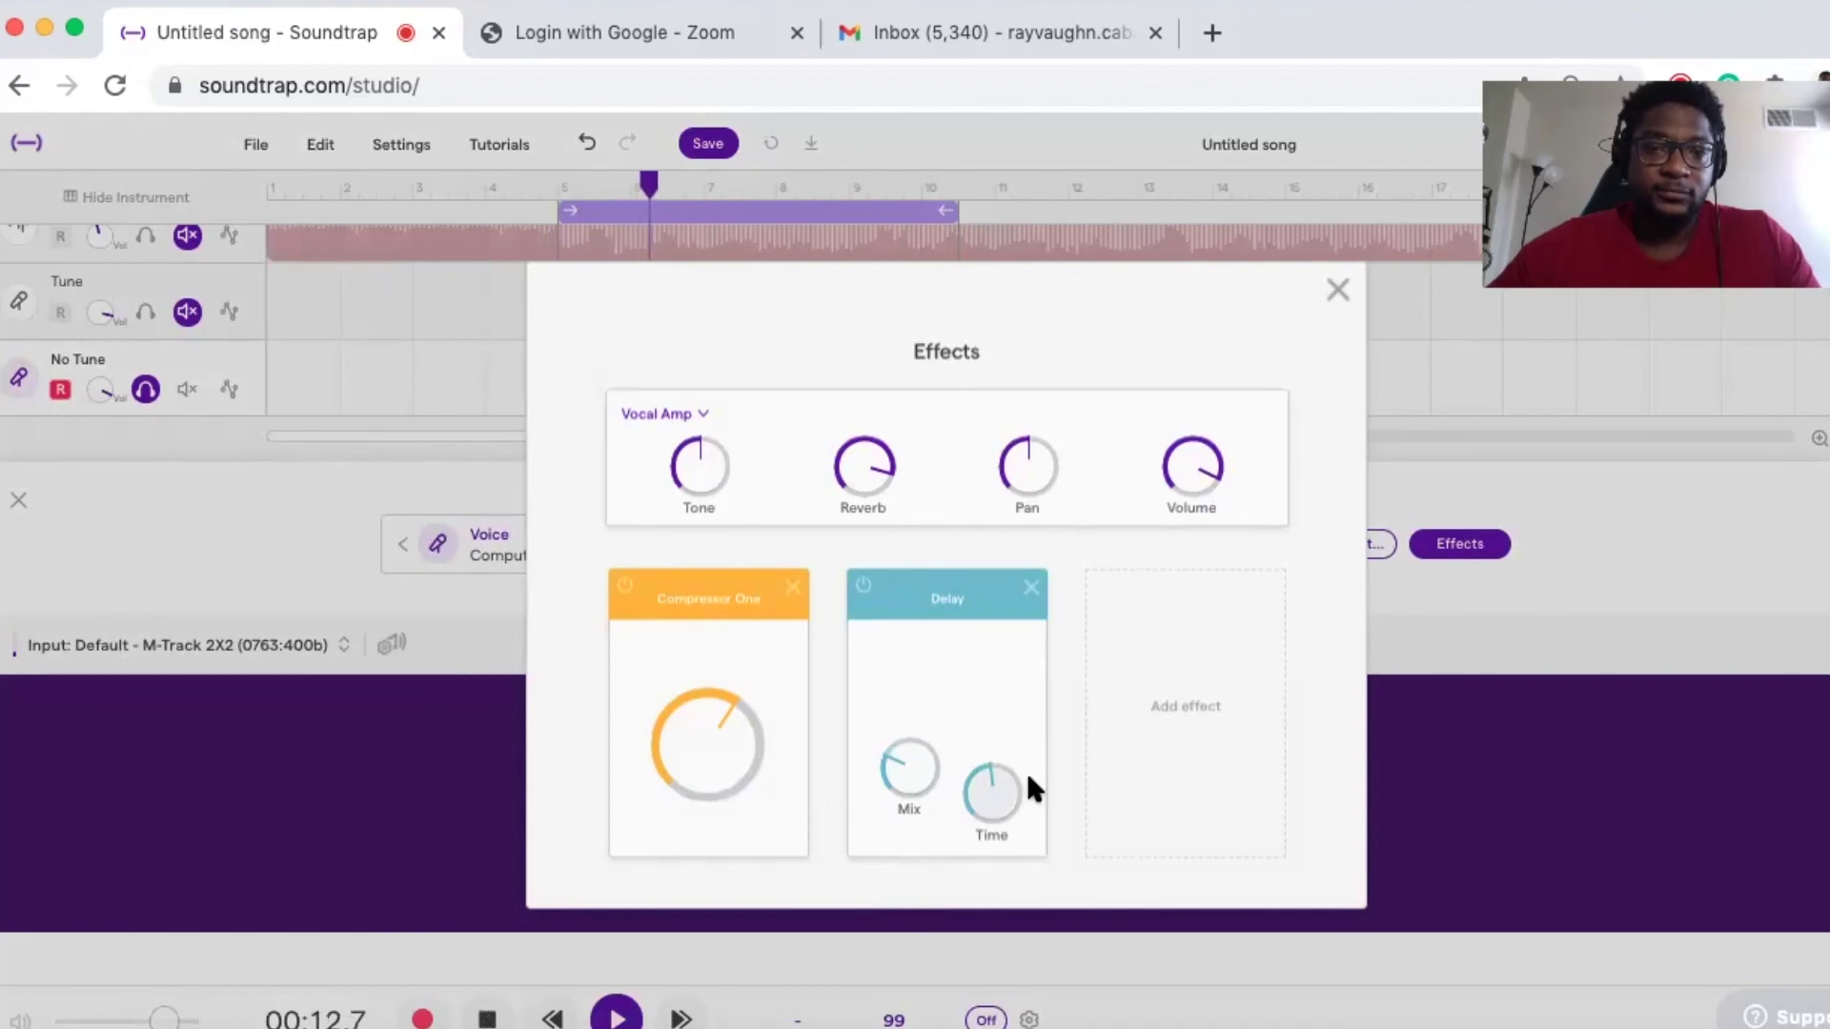
- Raise the Delay effect's Time slightly, then stop playback and close the No Tune track's effects and instrument settings
{"action": "left_click_drag", "start_coordinate": [991, 785], "coordinate": [991, 784]}
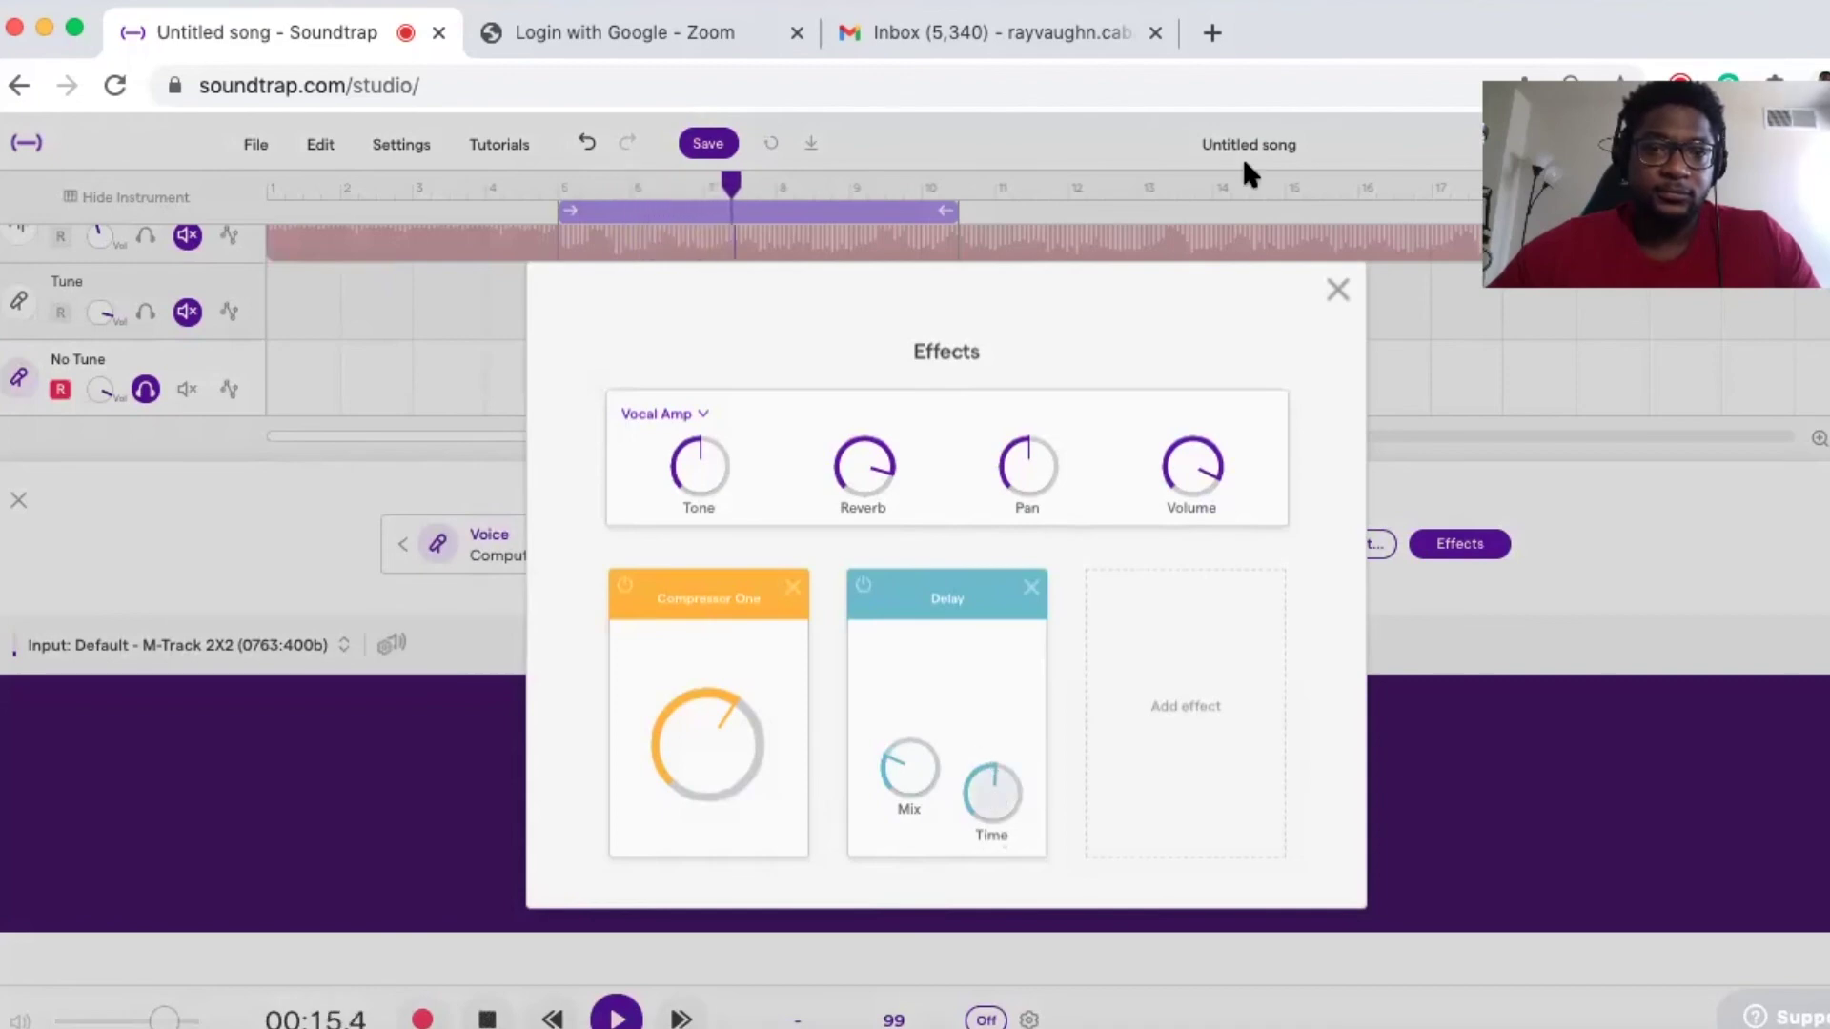
{"action": "left_click", "coordinate": [1337, 290]}
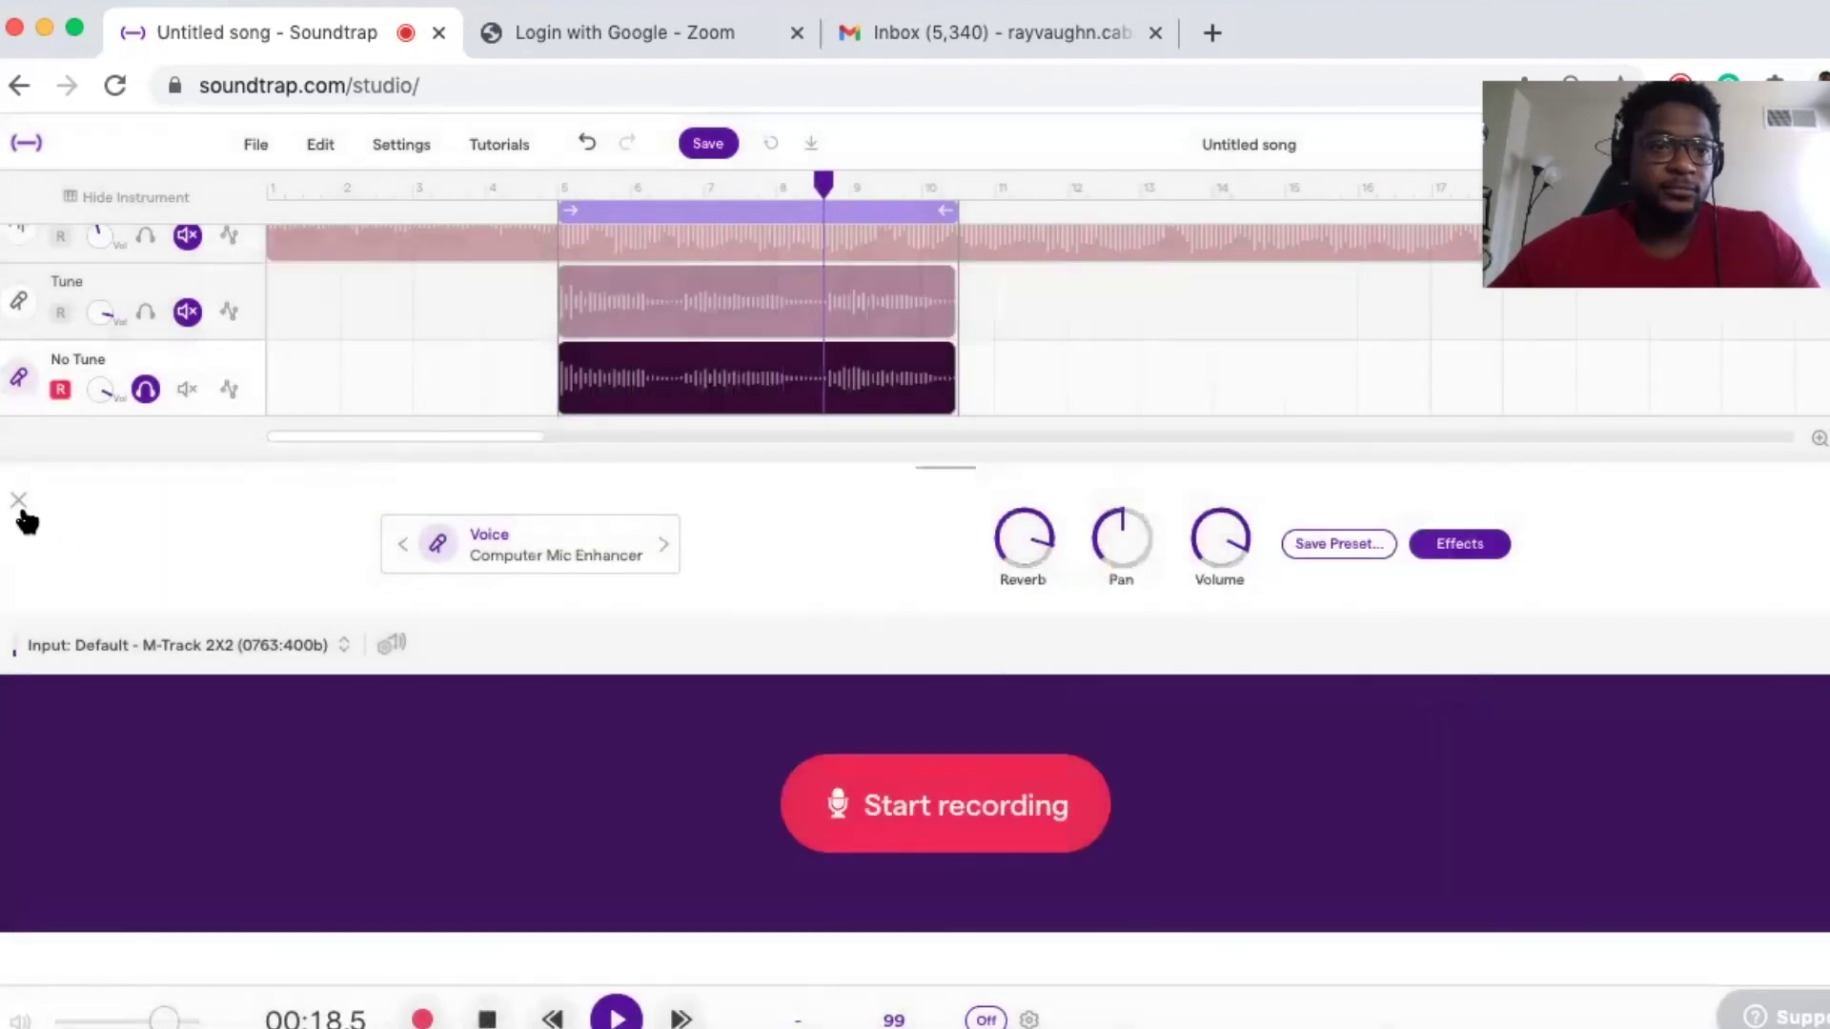
{"action": "key", "text": "space"}
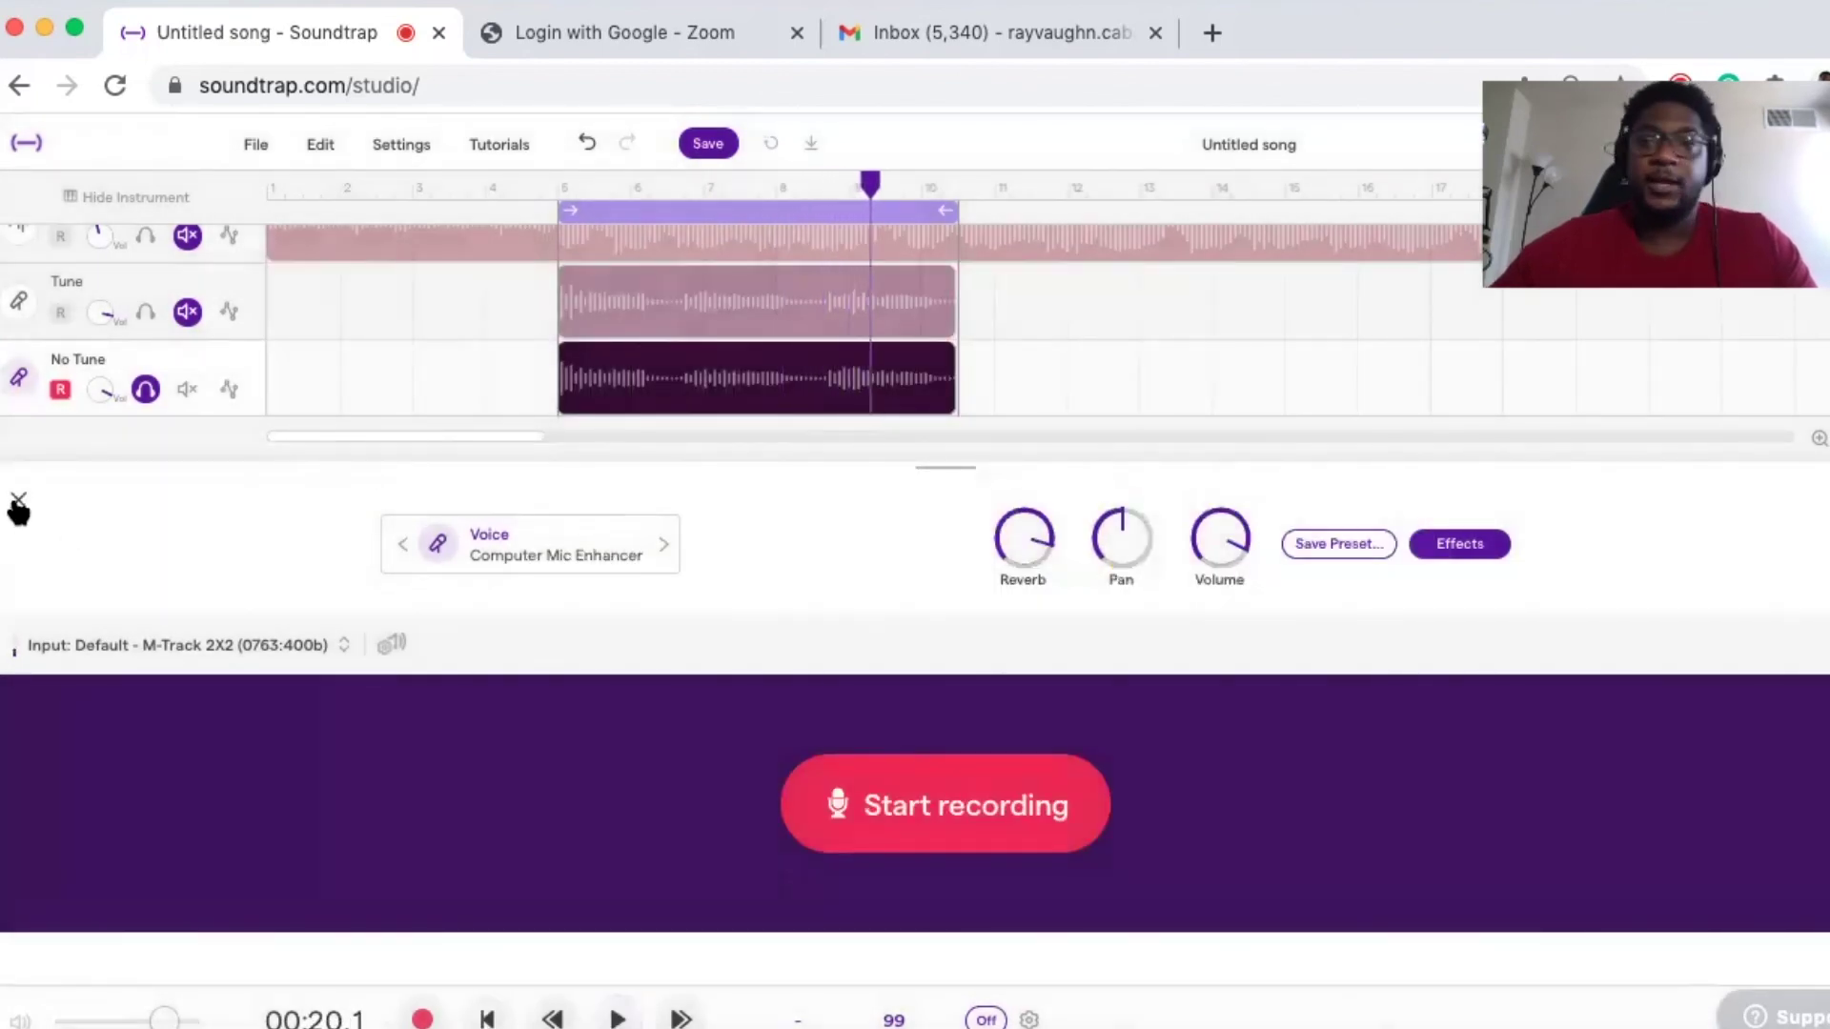
{"action": "left_click", "coordinate": [18, 503]}
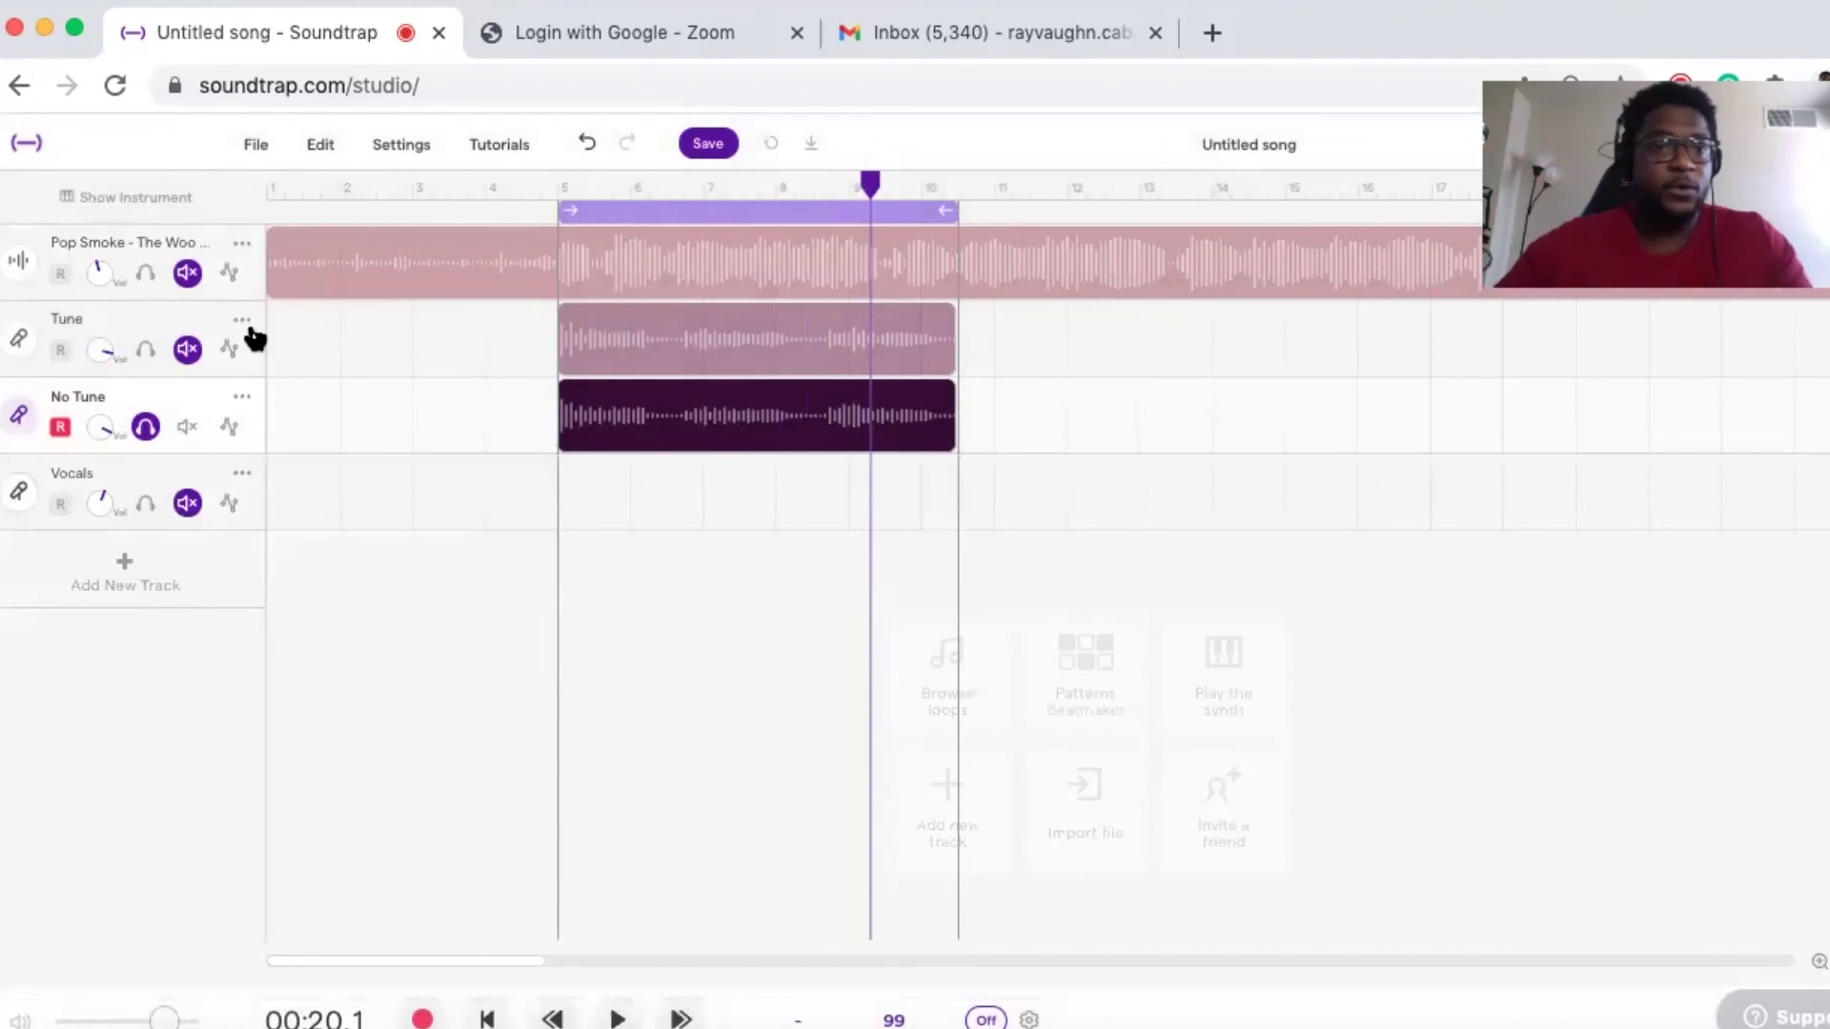
- Return the playhead to bar 5 and take the No Tune track off solo, with only the Tune track muted
{"action": "left_click_drag", "start_coordinate": [869, 186], "coordinate": [615, 204]}
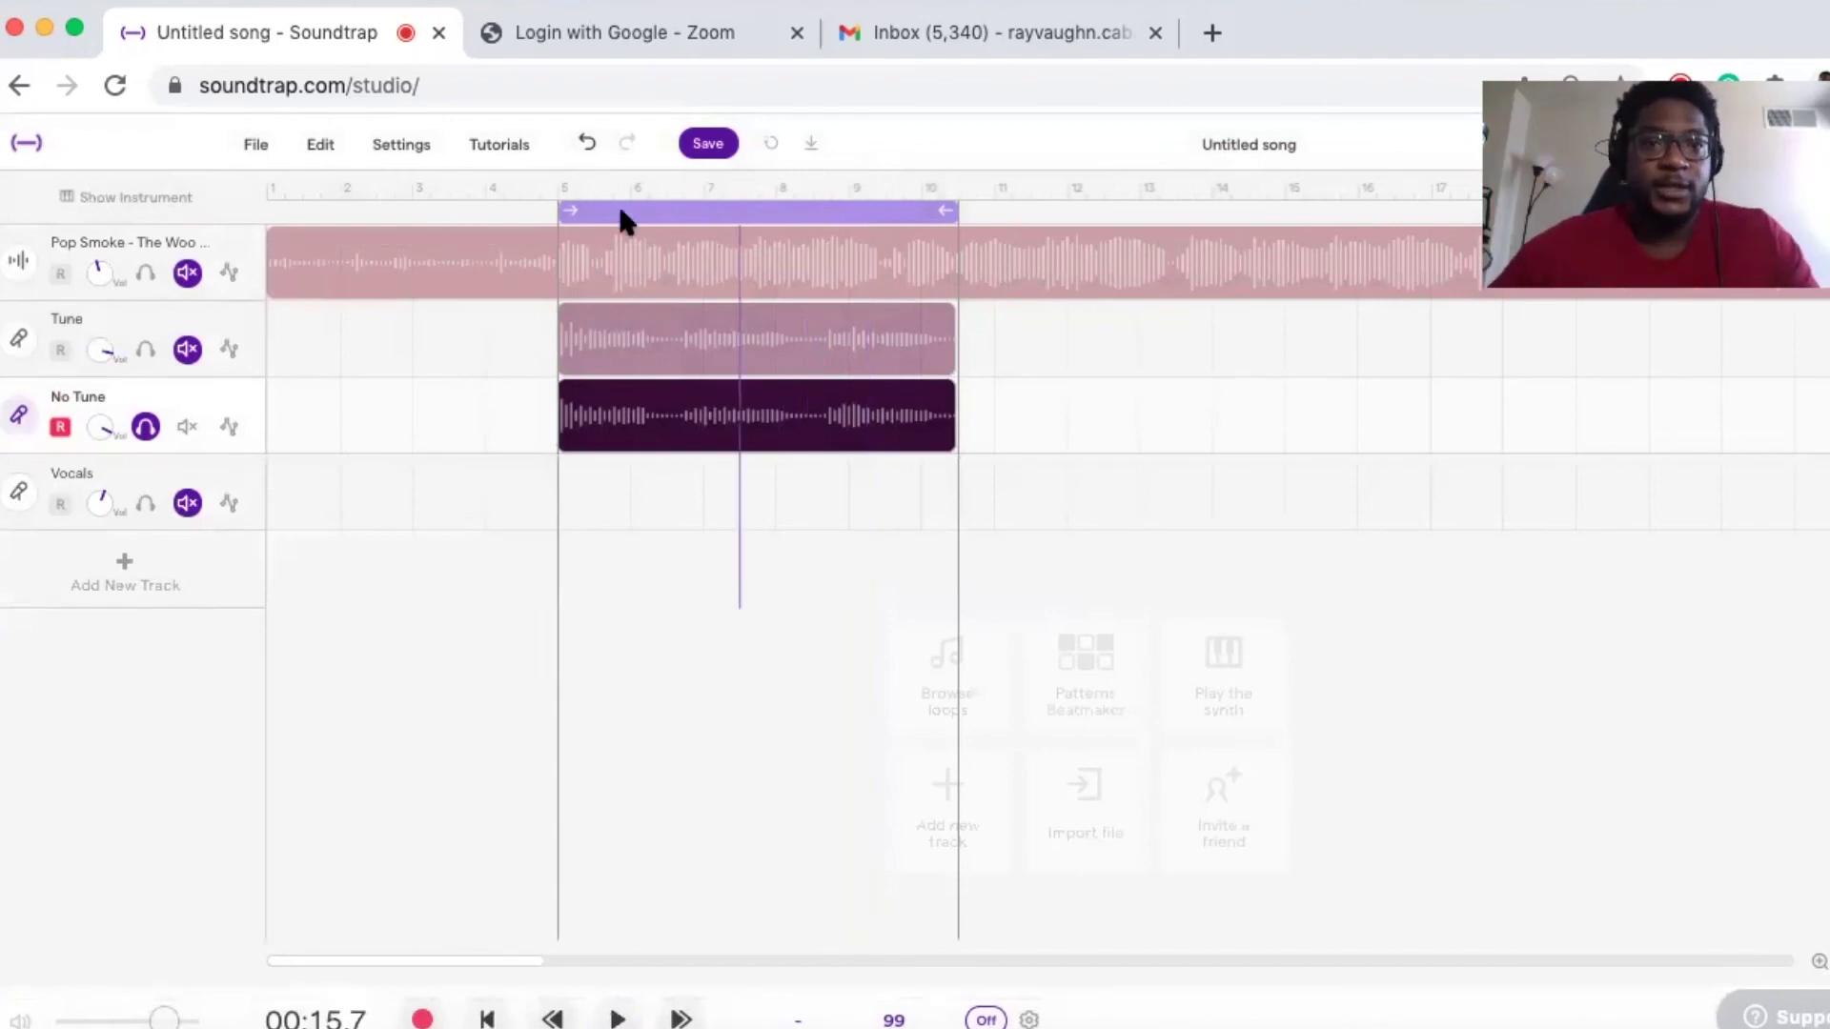
{"action": "left_click", "coordinate": [548, 228]}
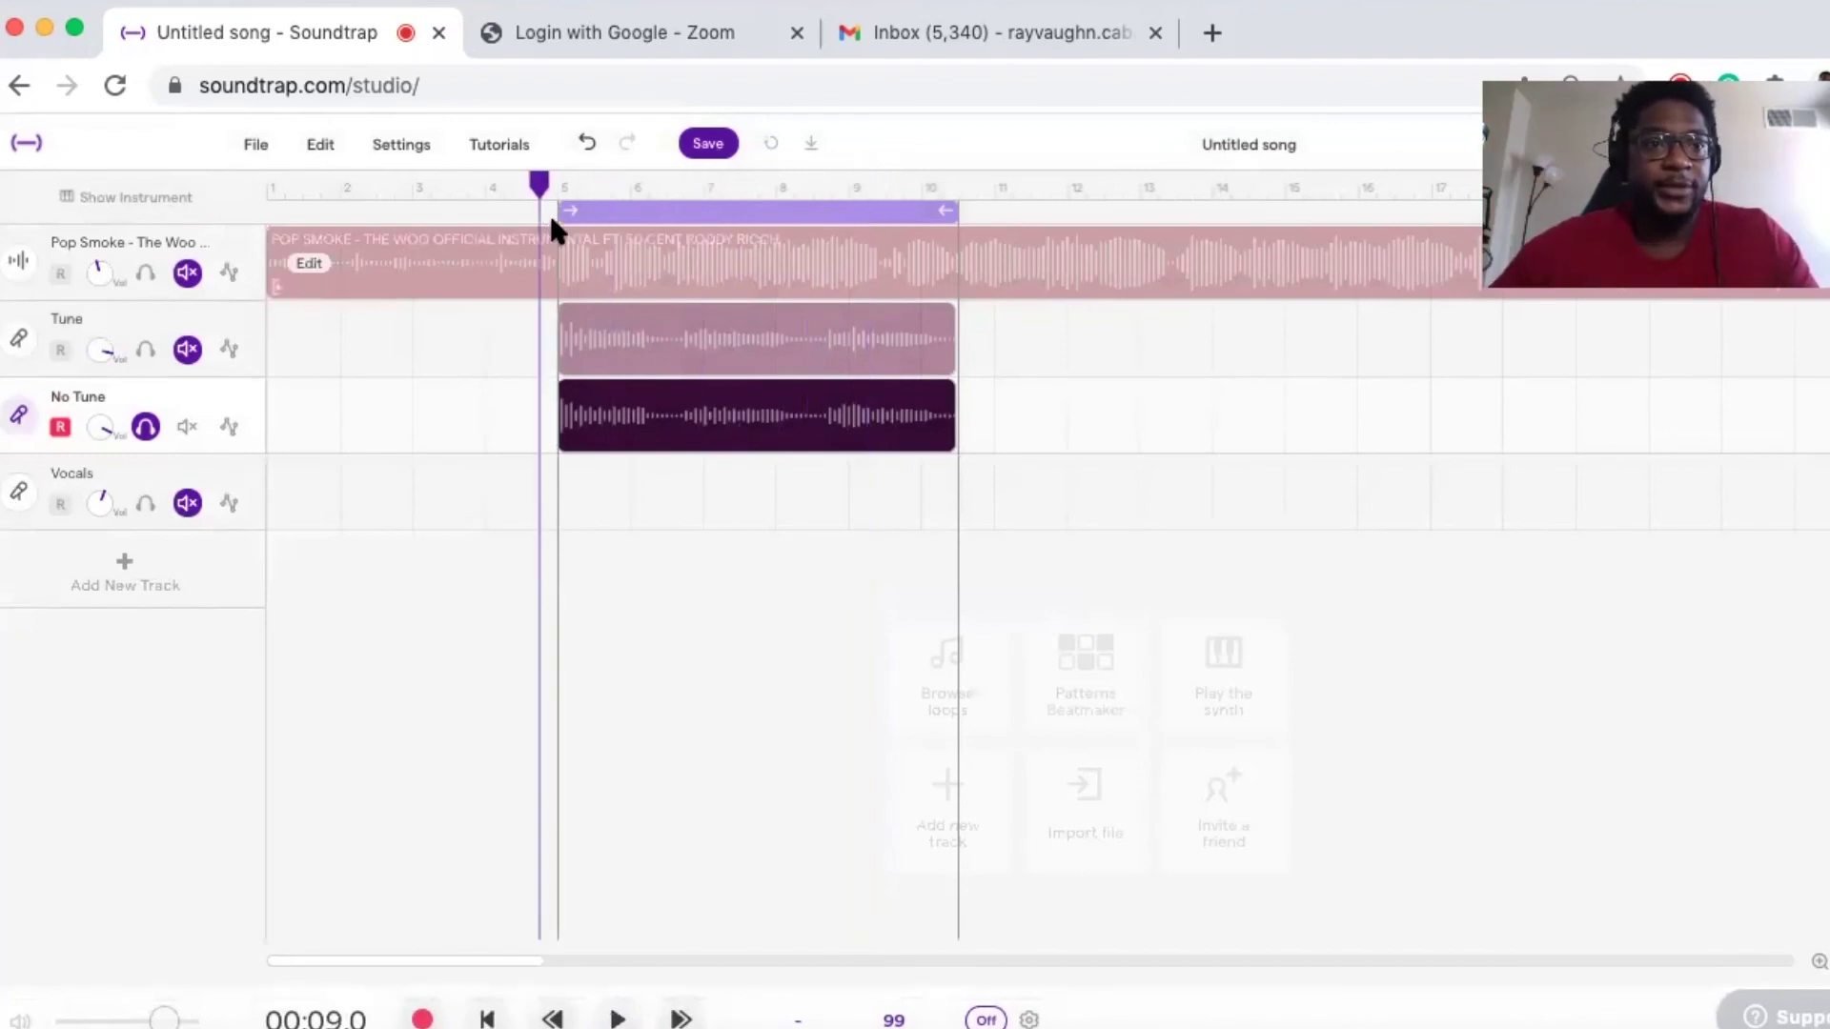
{"action": "left_click", "coordinate": [190, 275]}
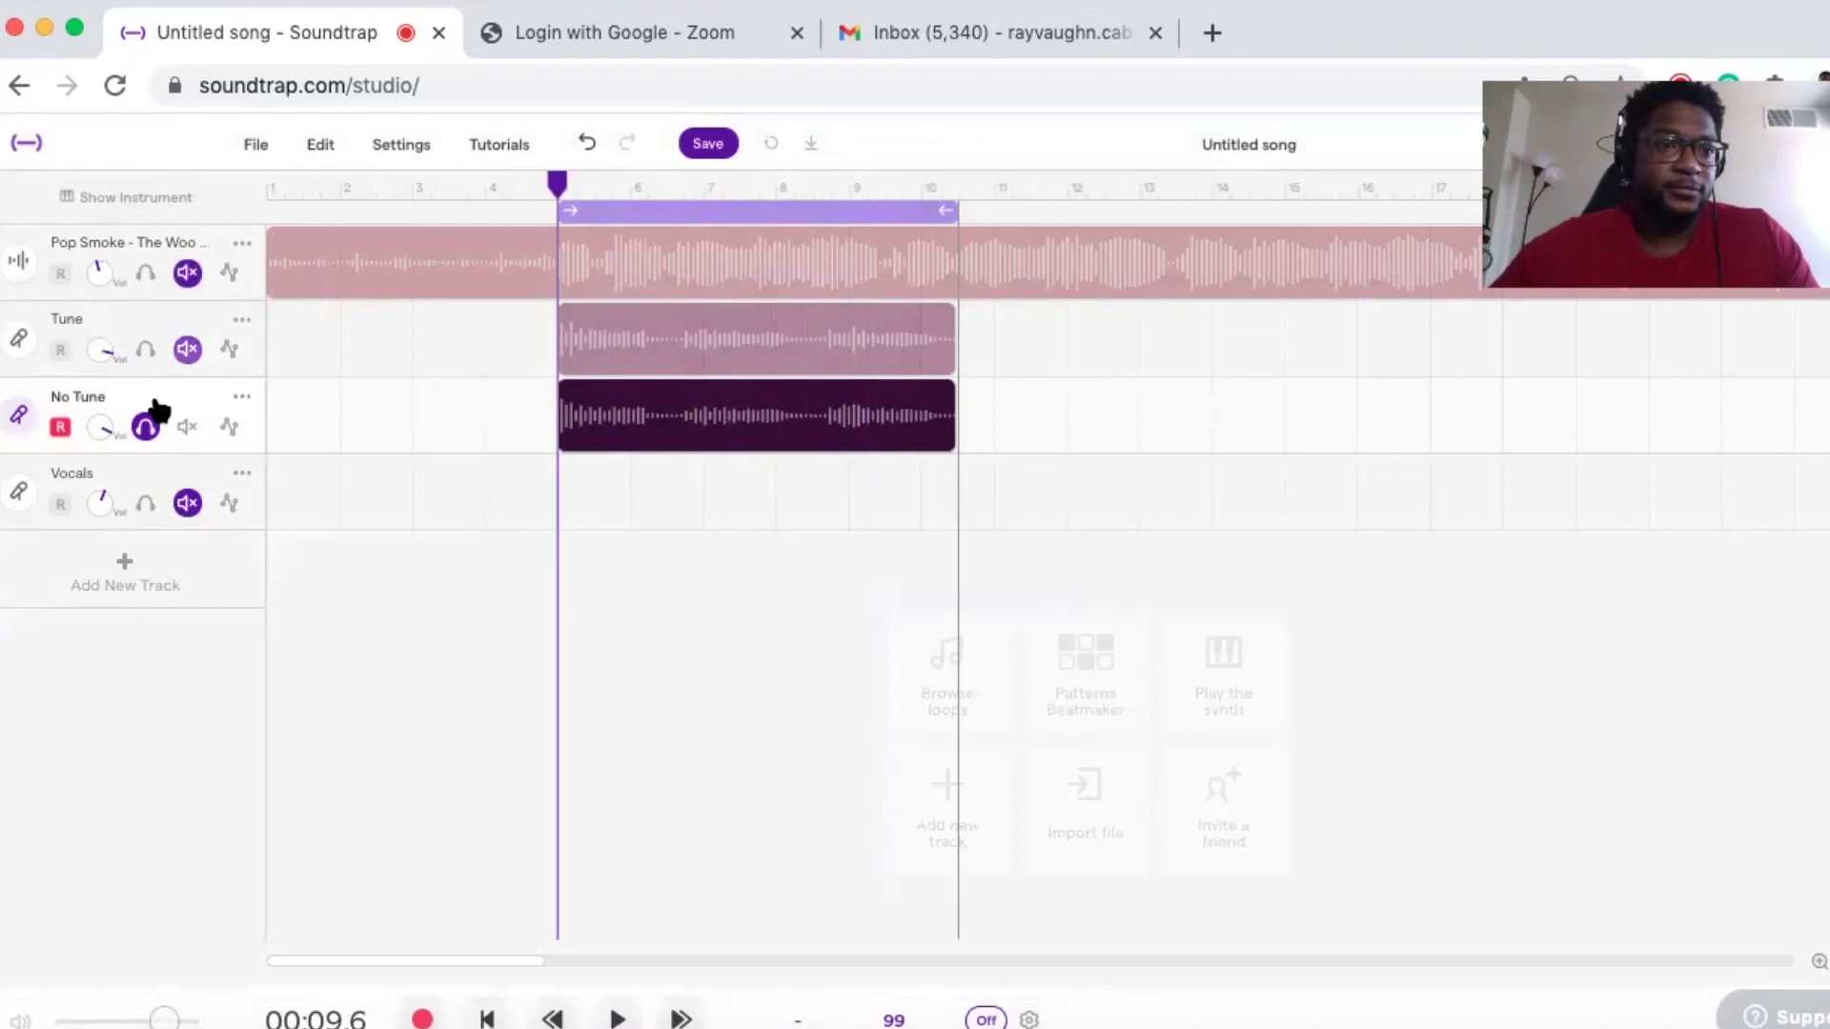
{"action": "left_click", "coordinate": [145, 426]}
{"action": "left_click", "coordinate": [187, 350]}
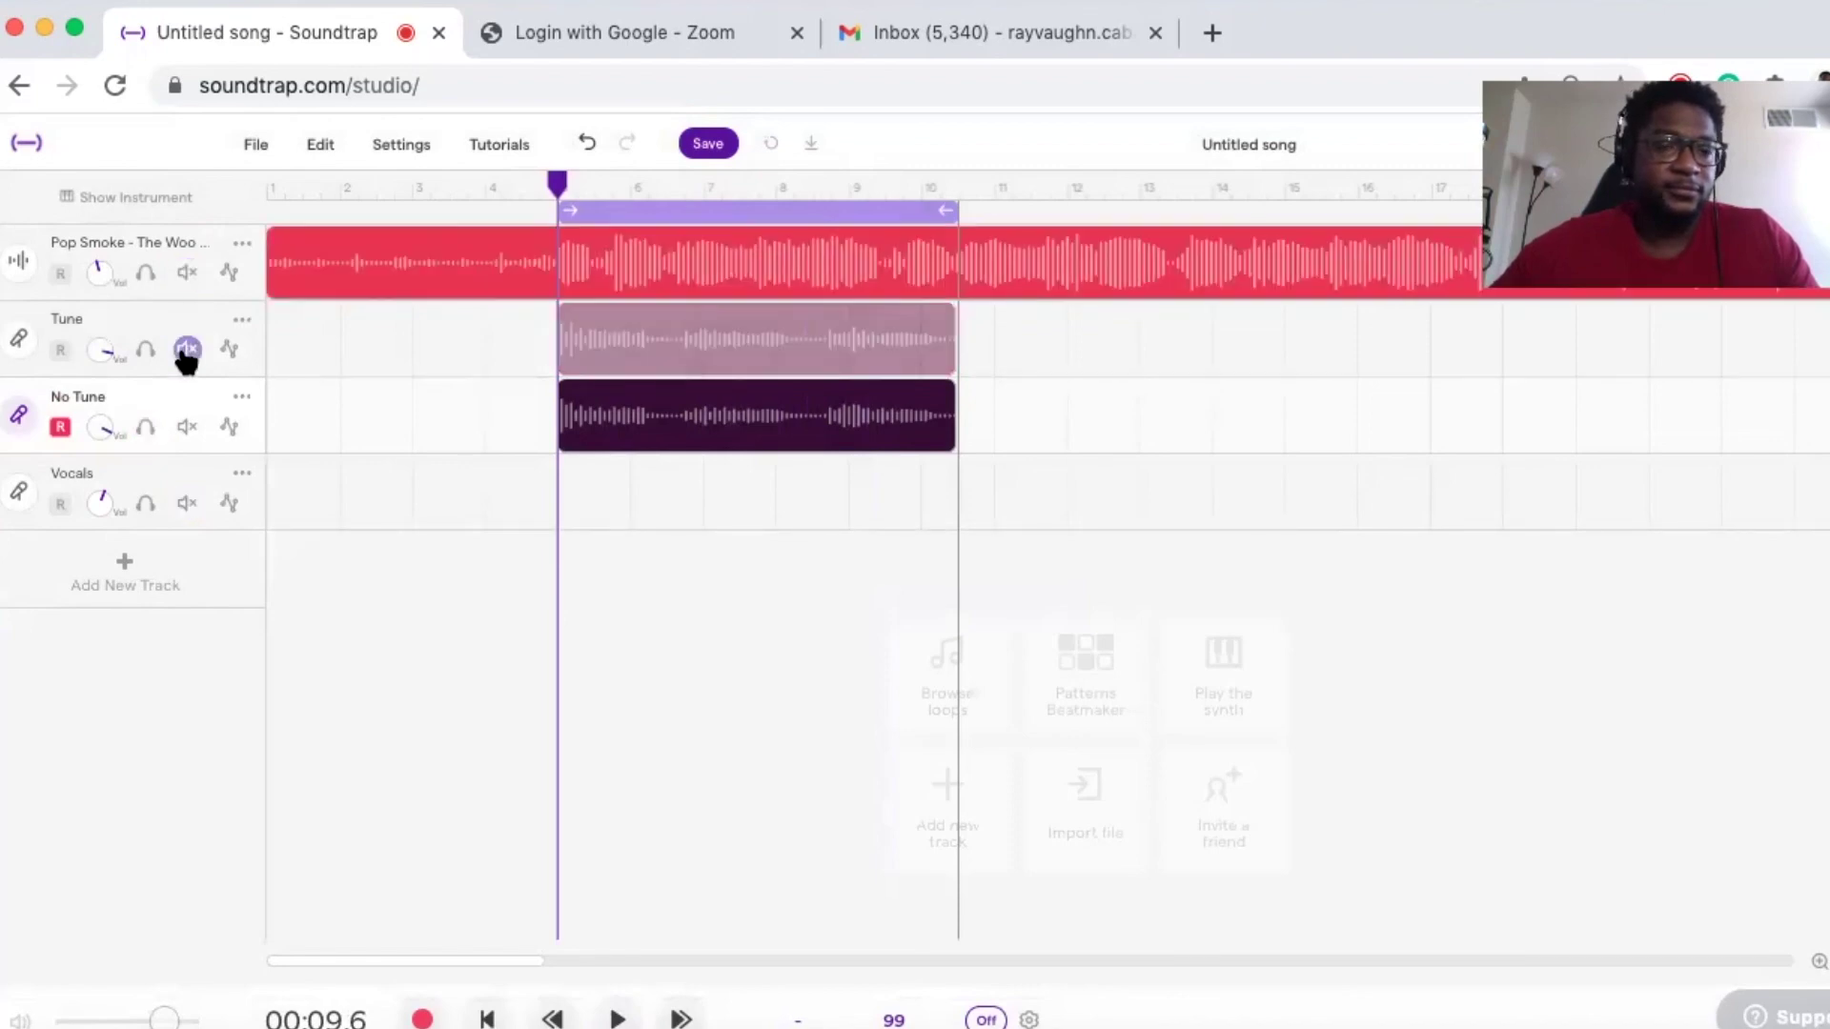
- Listen to the No Tune vocal together with the beat from bar 5 and stop playback after bar 10
{"action": "key", "text": "space"}
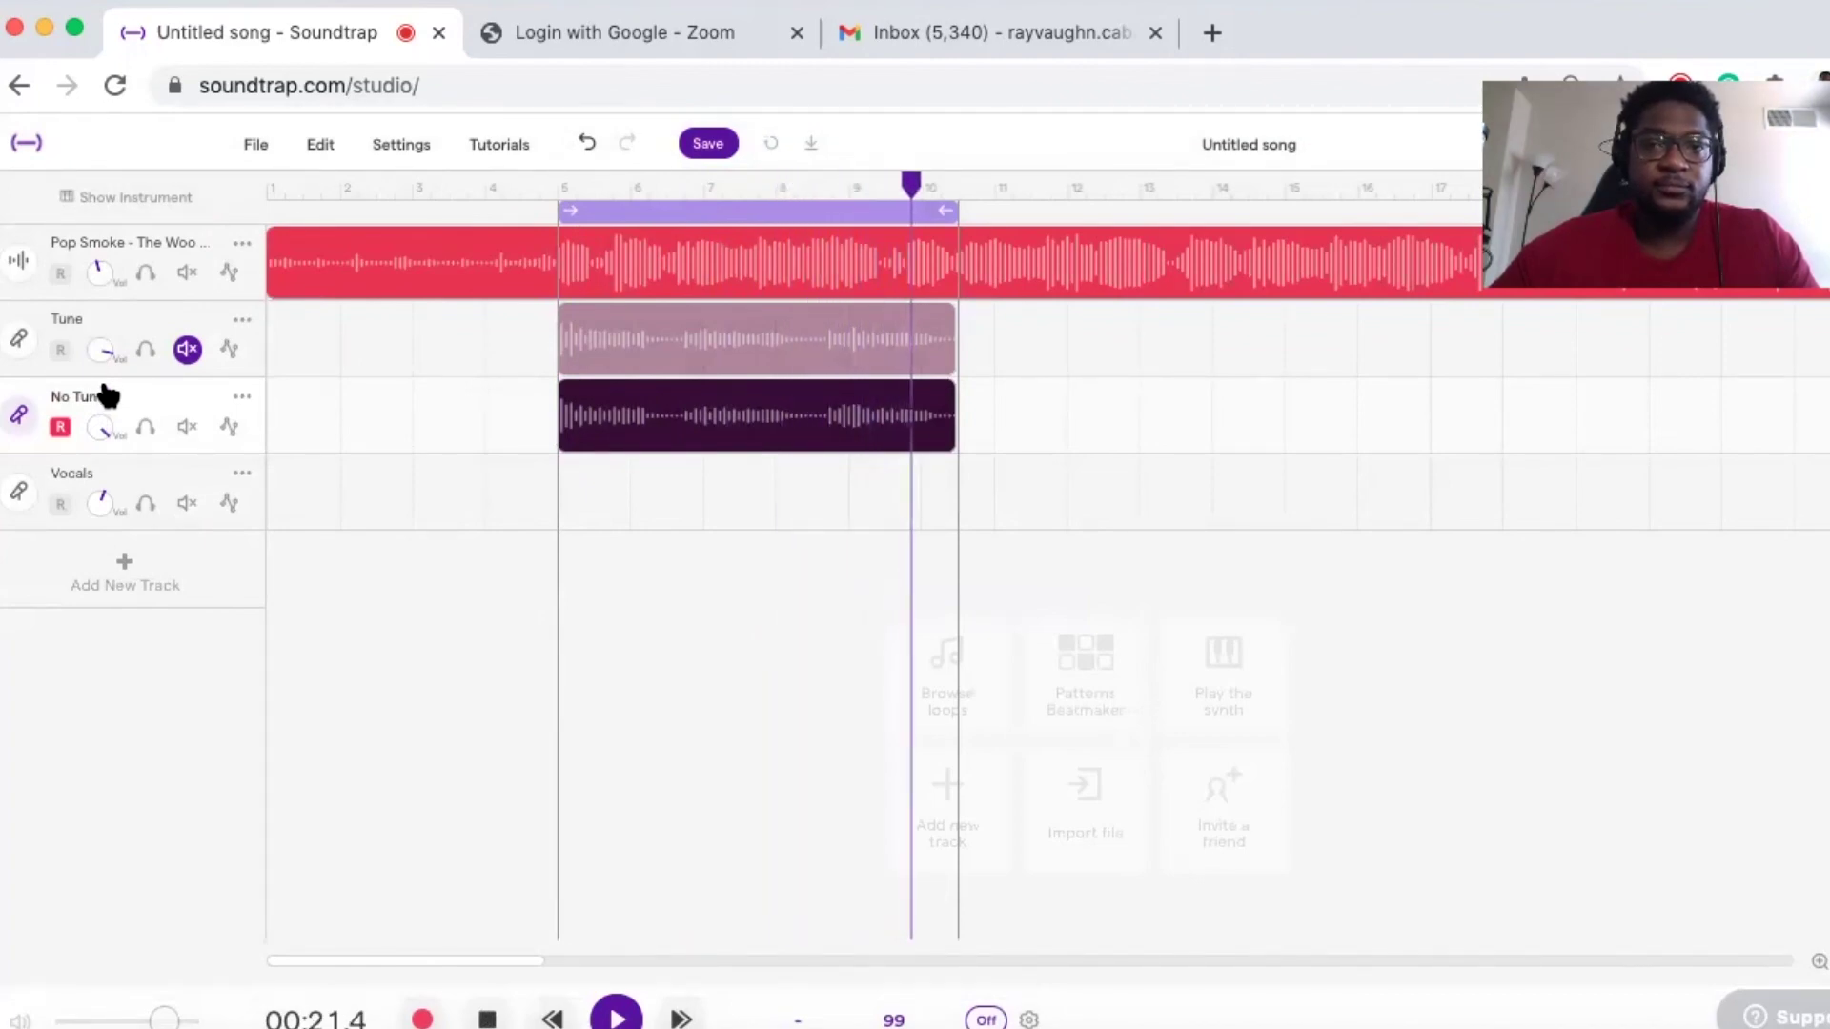
{"action": "key", "text": "space"}
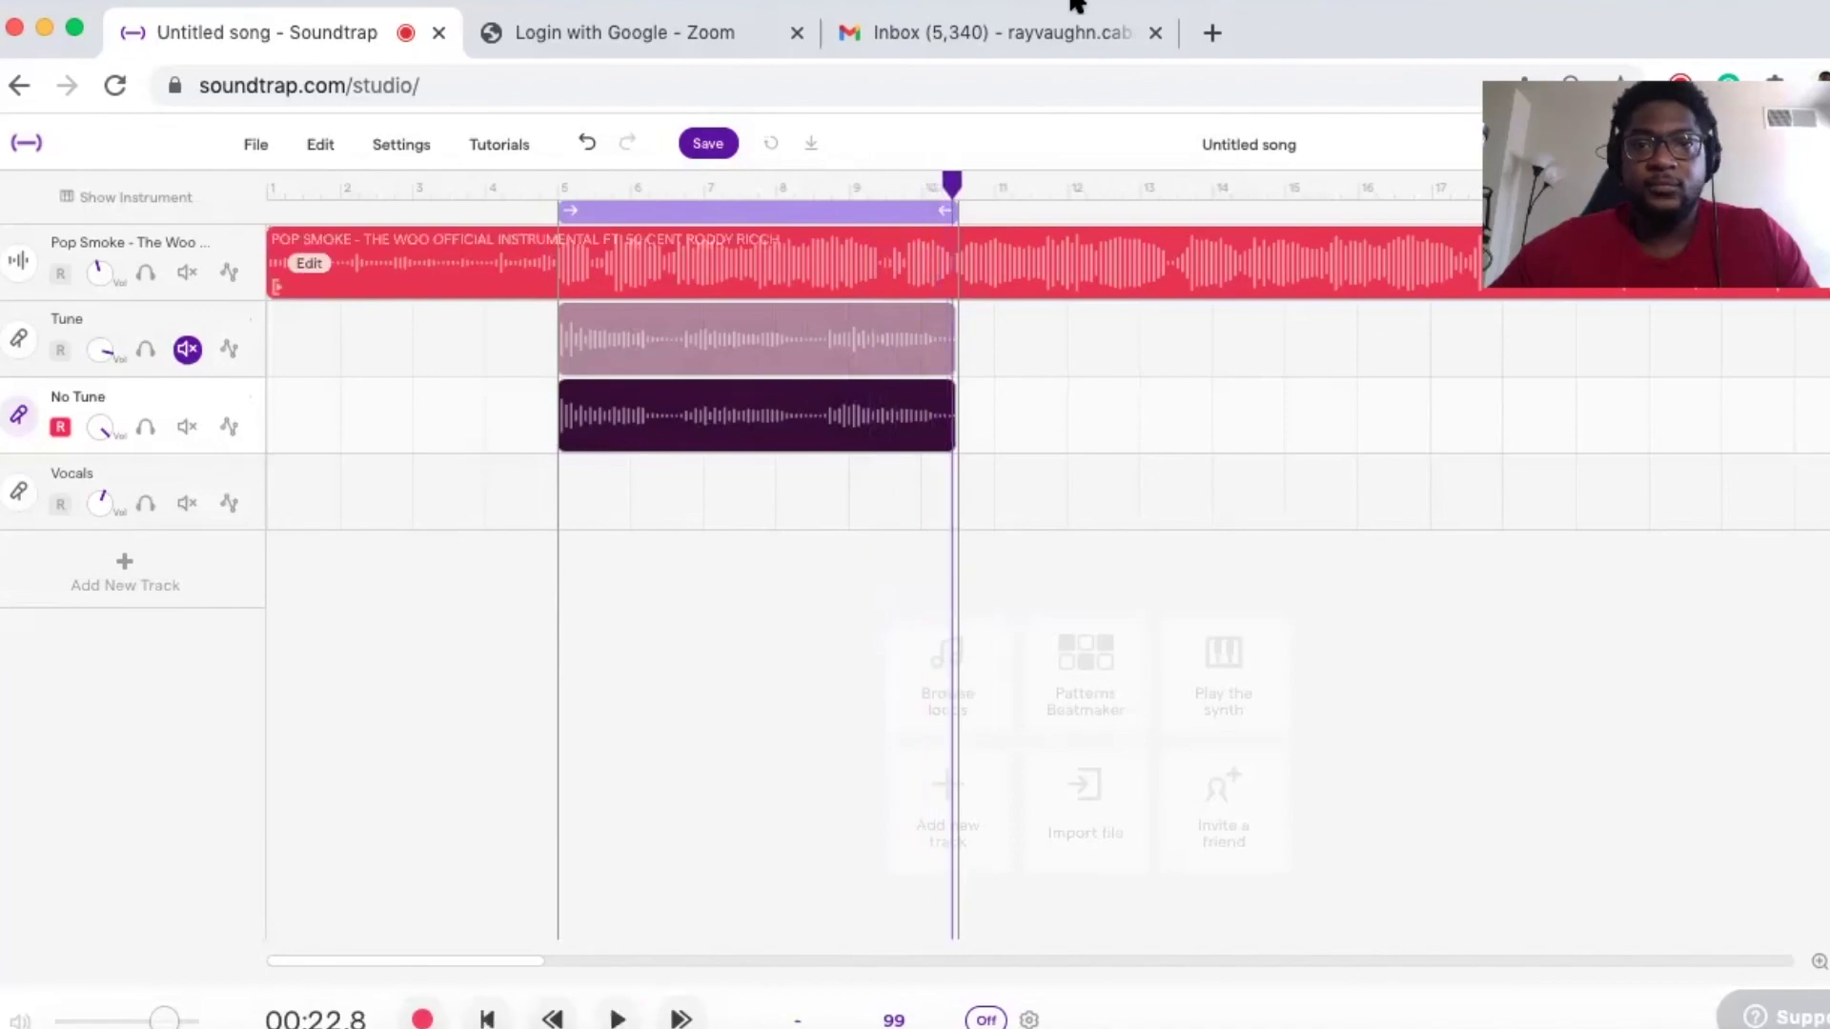